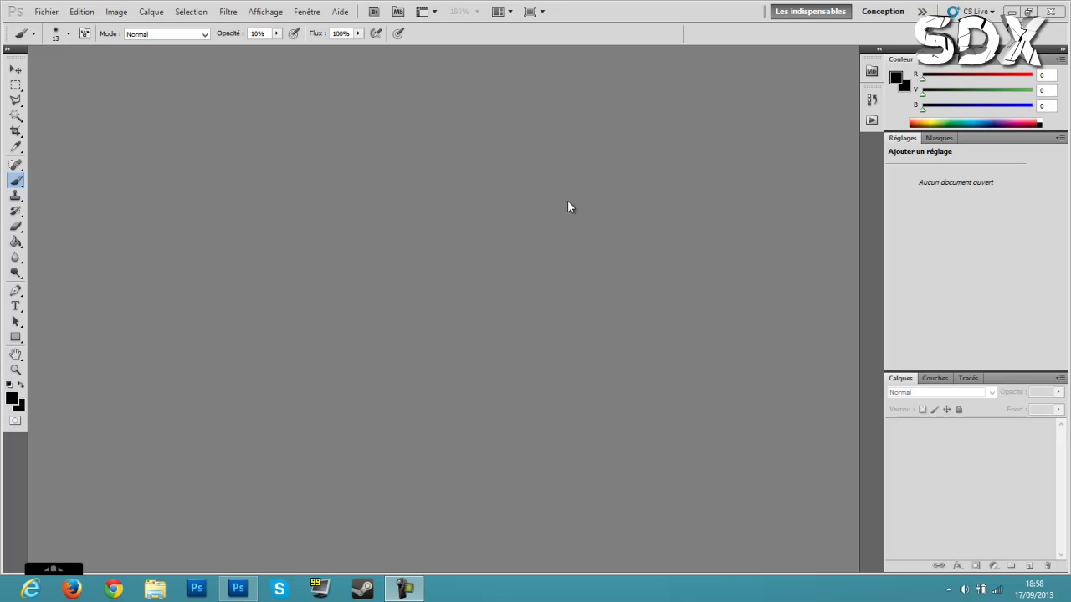
Step: Create a new 800 x 800 pixel RGB document at 72 pixels per inch with a white background
left_click(46, 14)
left_click(74, 25)
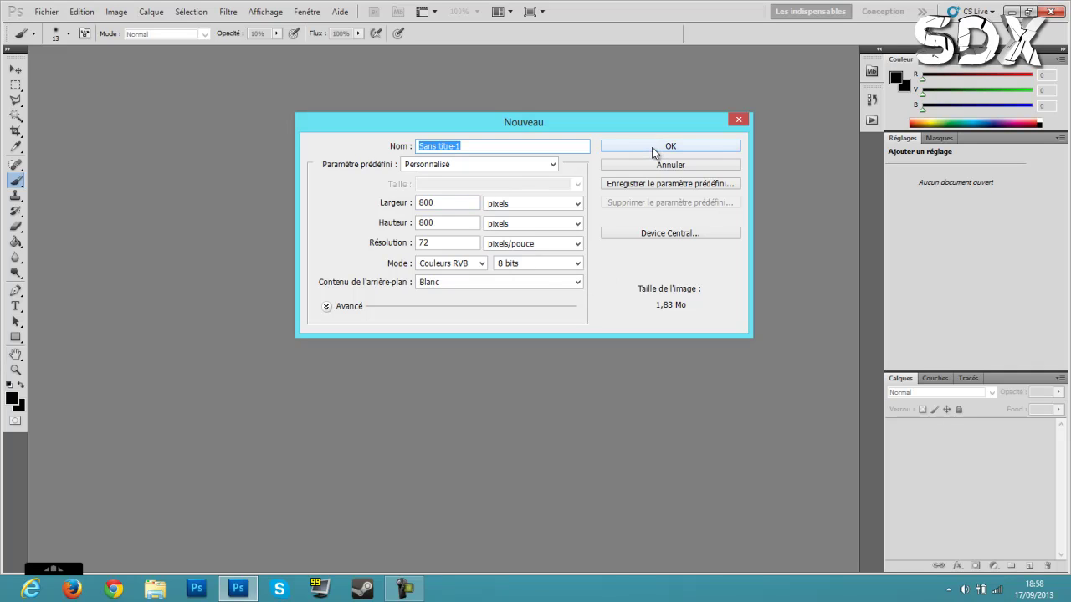
left_click(653, 149)
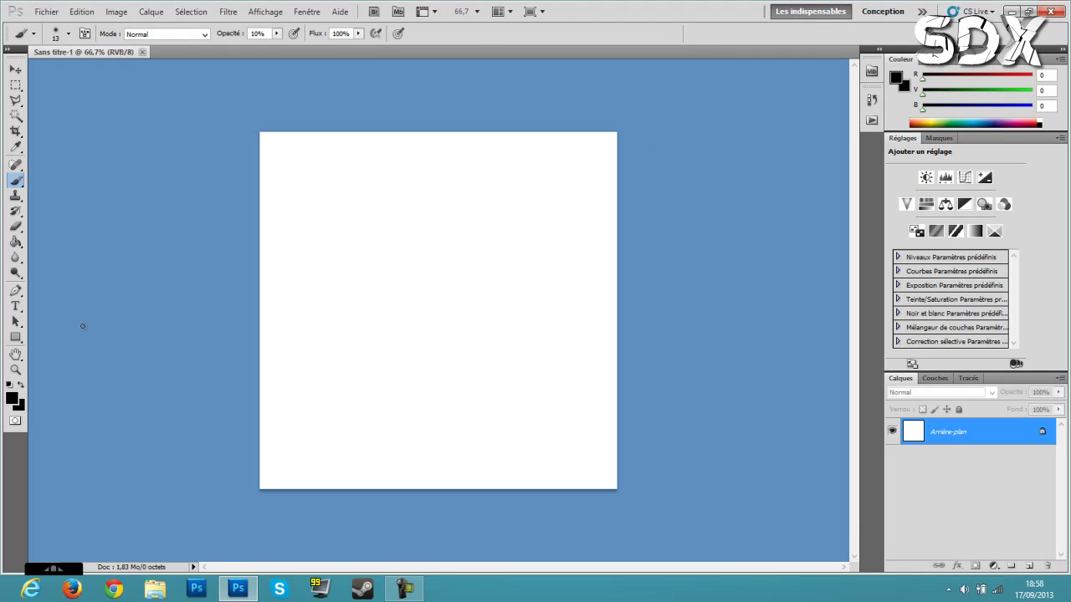
Step: Add the text "SZX" in 300 pt Magmawave Caps Bold and move it to the middle of the canvas
left_click(15, 307)
left_click(334, 277)
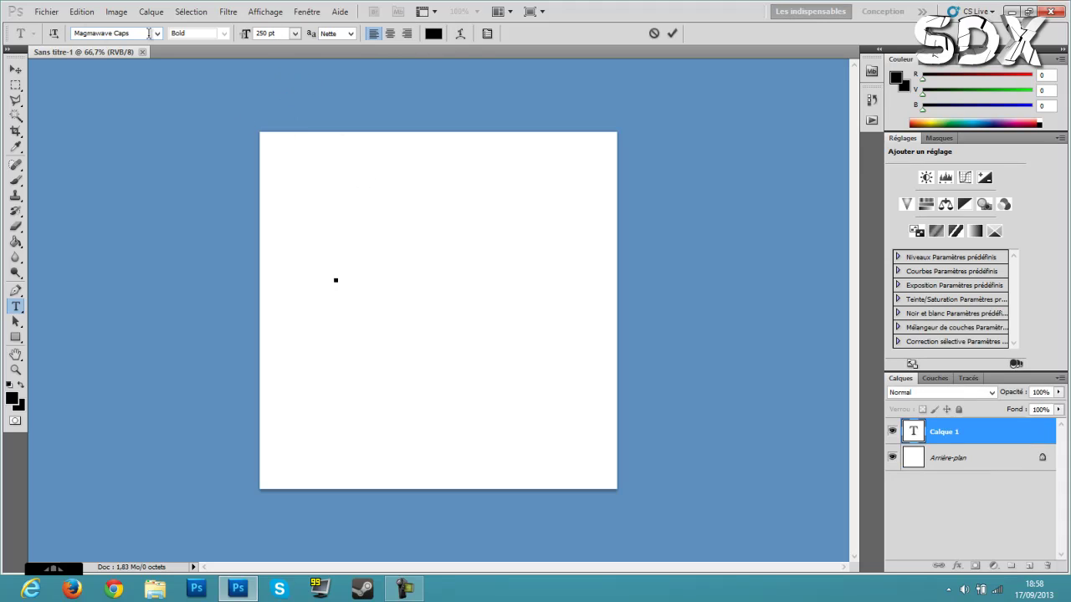
type("SZX")
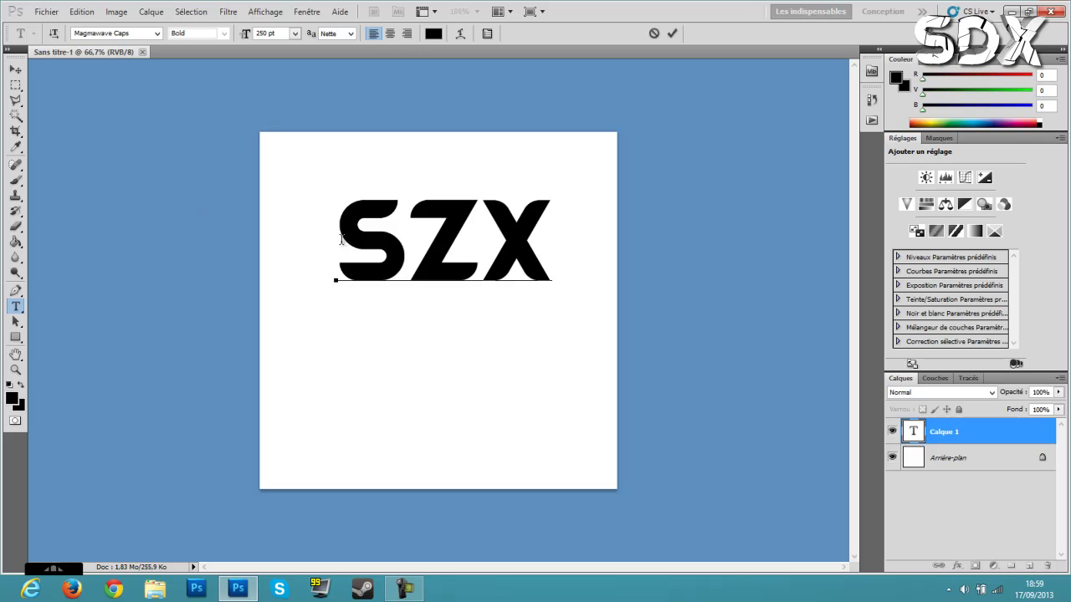
left_click_drag(340, 240, 594, 237)
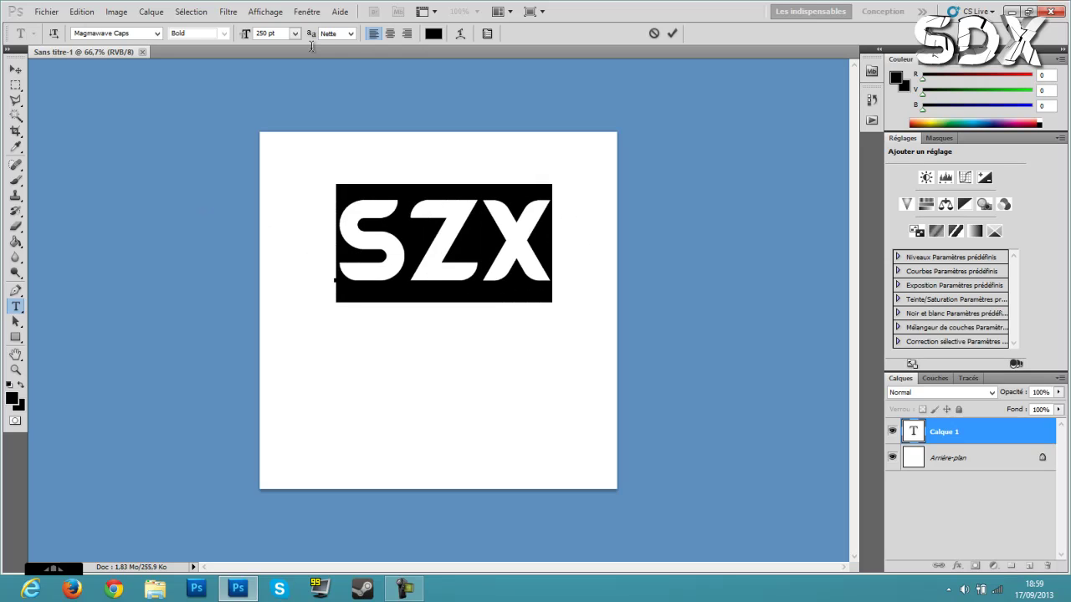
left_click(280, 32)
type("300")
left_click(421, 234)
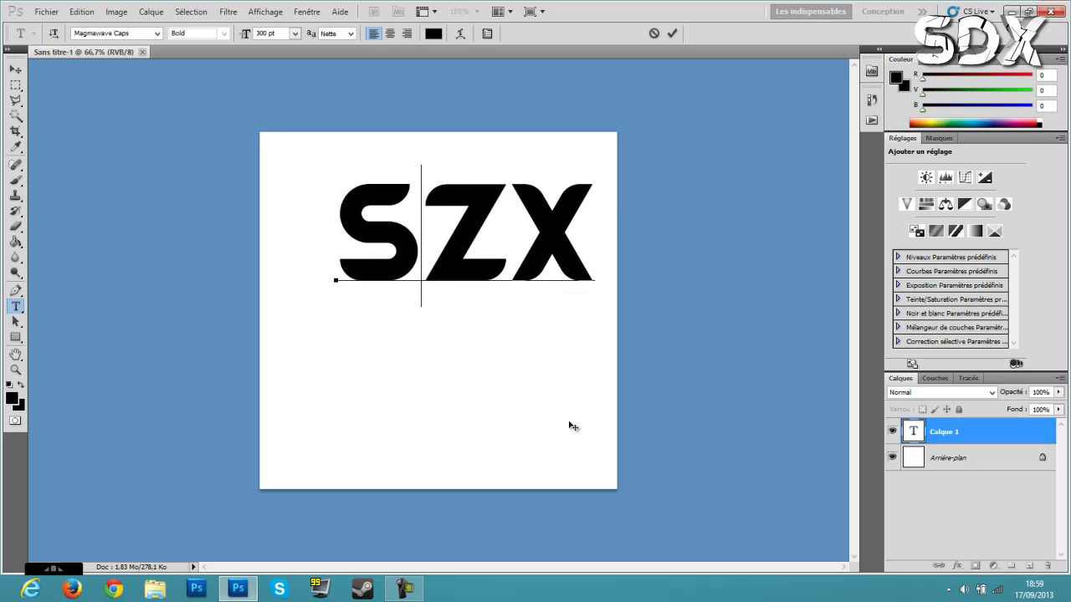
left_click_drag(572, 426, 548, 440)
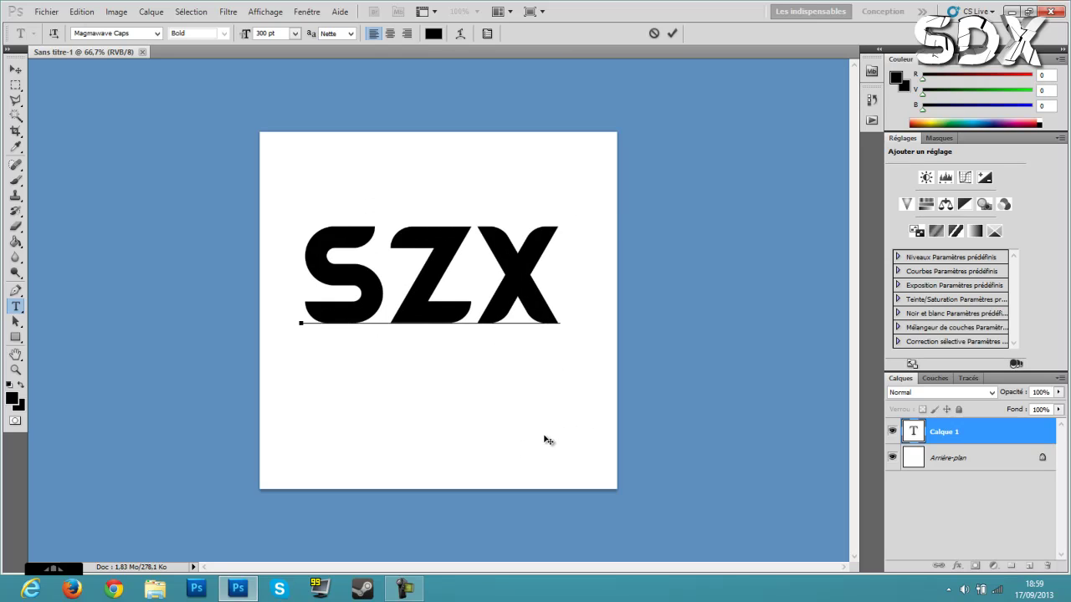
Step: Enable a stroke (Contour) and a gradient overlay (Incrustation en dégradé) in the SZX layer's style
left_click(999, 435)
double_click(999, 434)
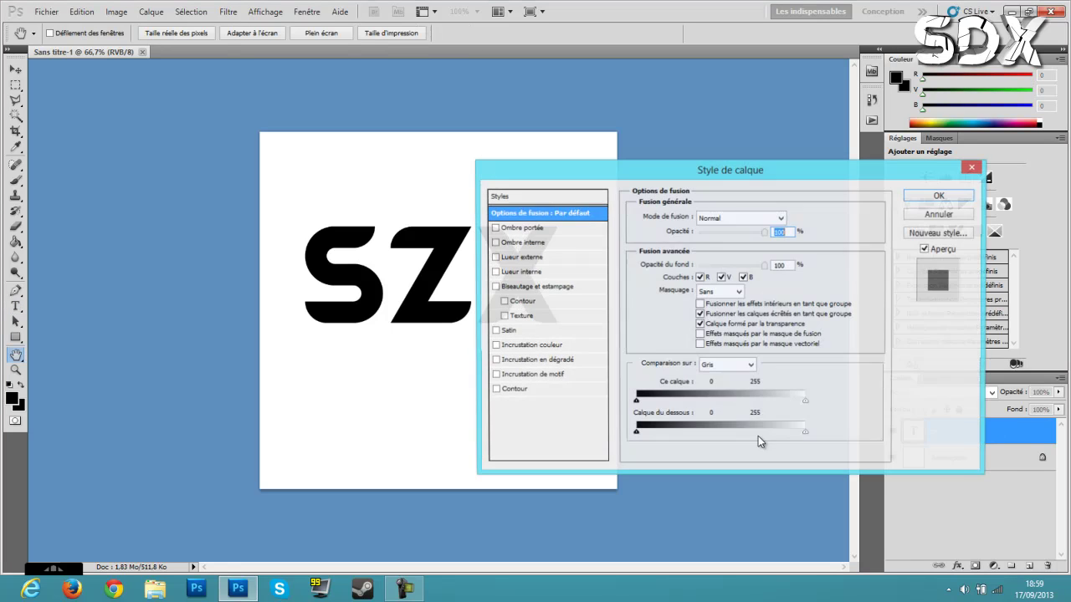
left_click(514, 390)
left_click(546, 363)
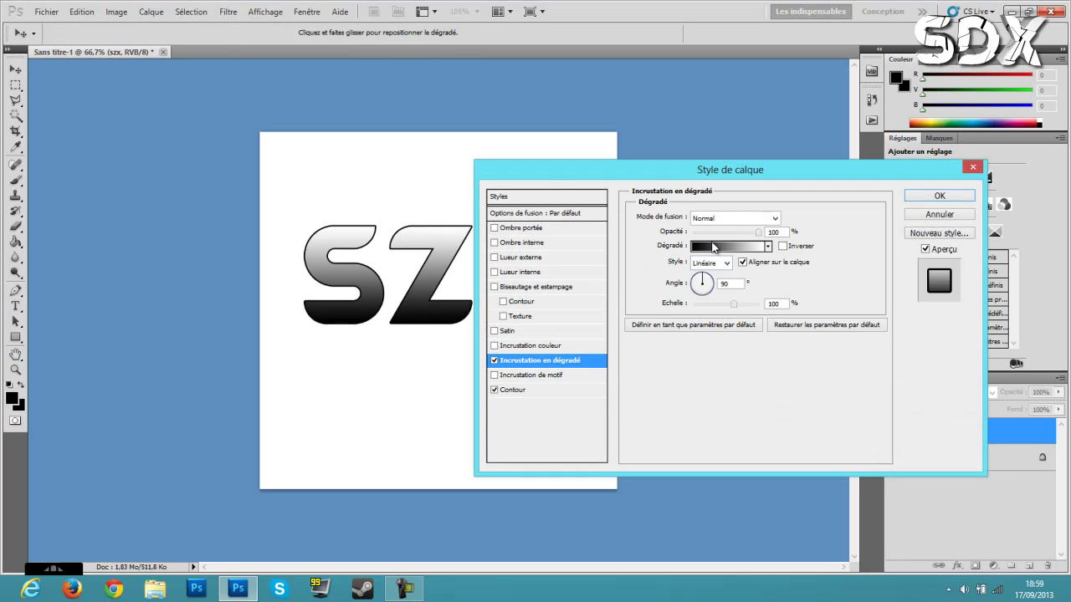
Step: Change the black stop of the overlay gradient to light grey #ebebeb and apply the layer style to SZX
left_click(724, 249)
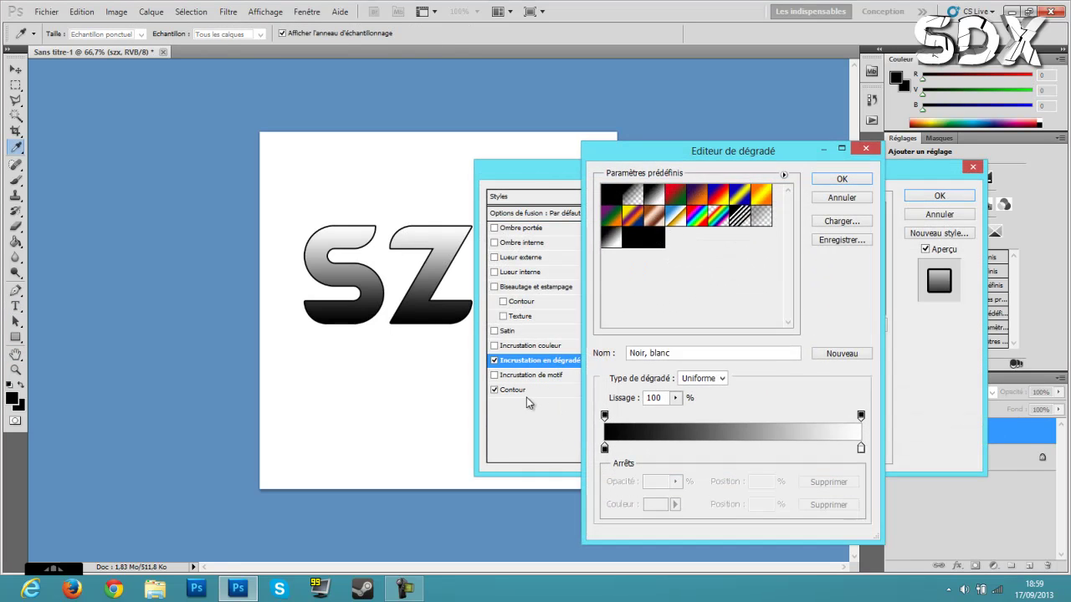
double_click(604, 449)
left_click(355, 336)
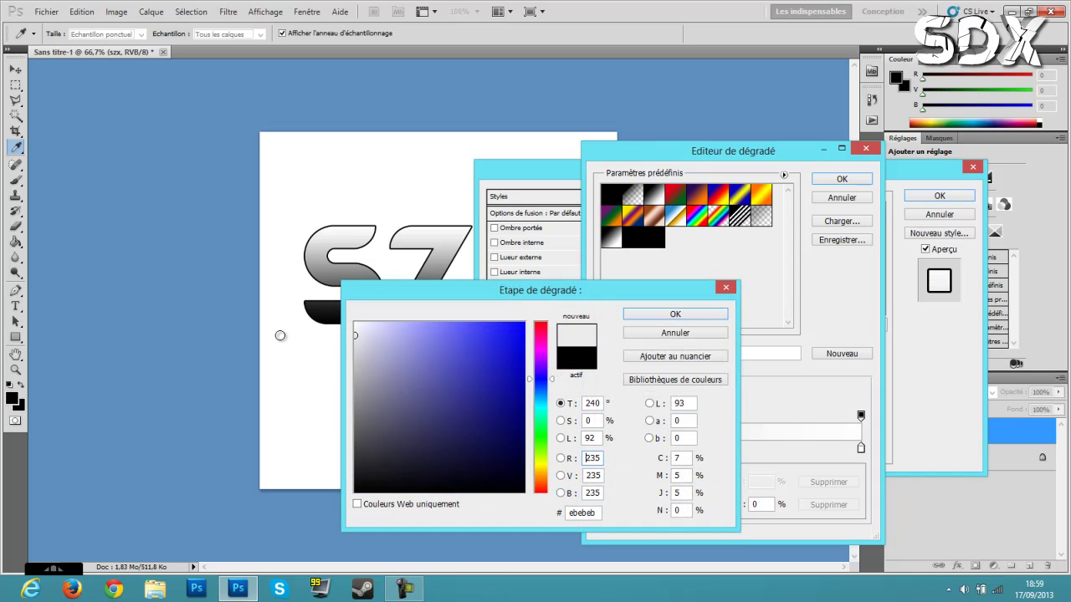
left_click(663, 333)
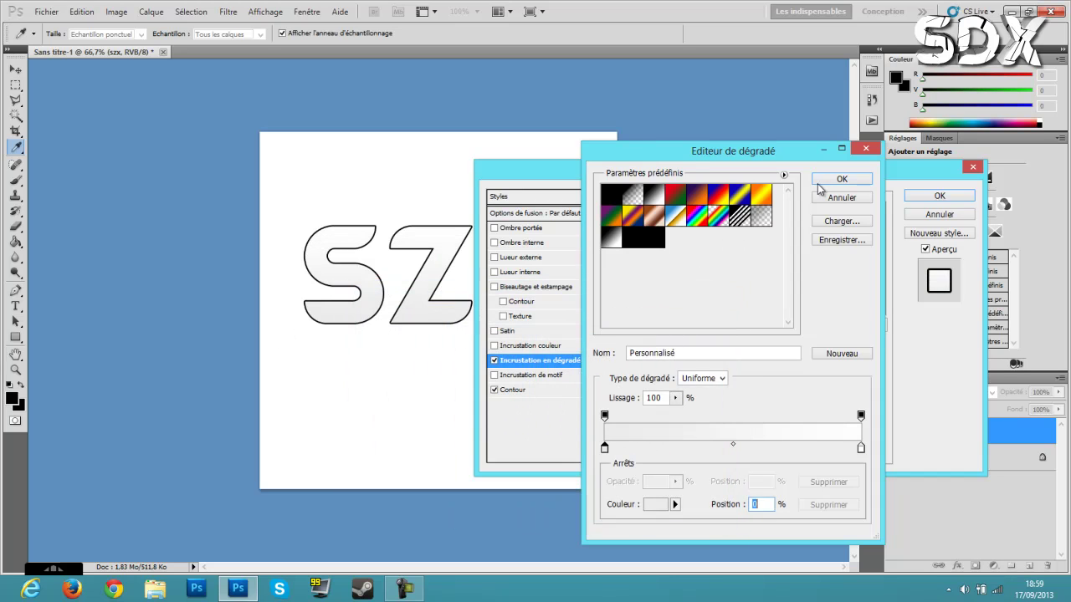
left_click(842, 179)
left_click(938, 195)
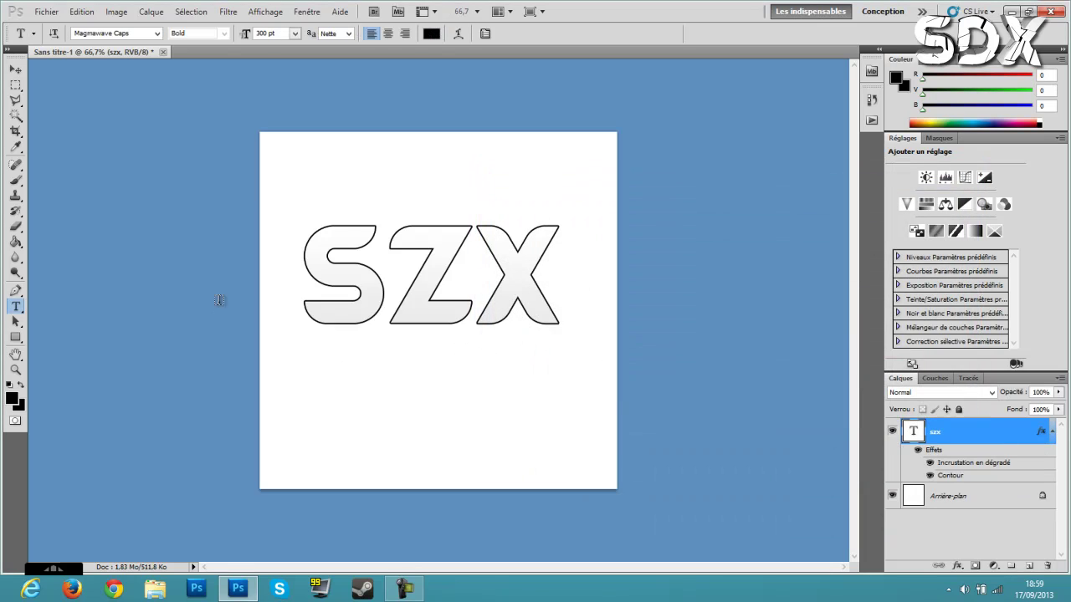
Step: Convert the background into a regular layer and fill it with the cyan radial gradient diagonally from its upper-left to lower-right corner
double_click(989, 504)
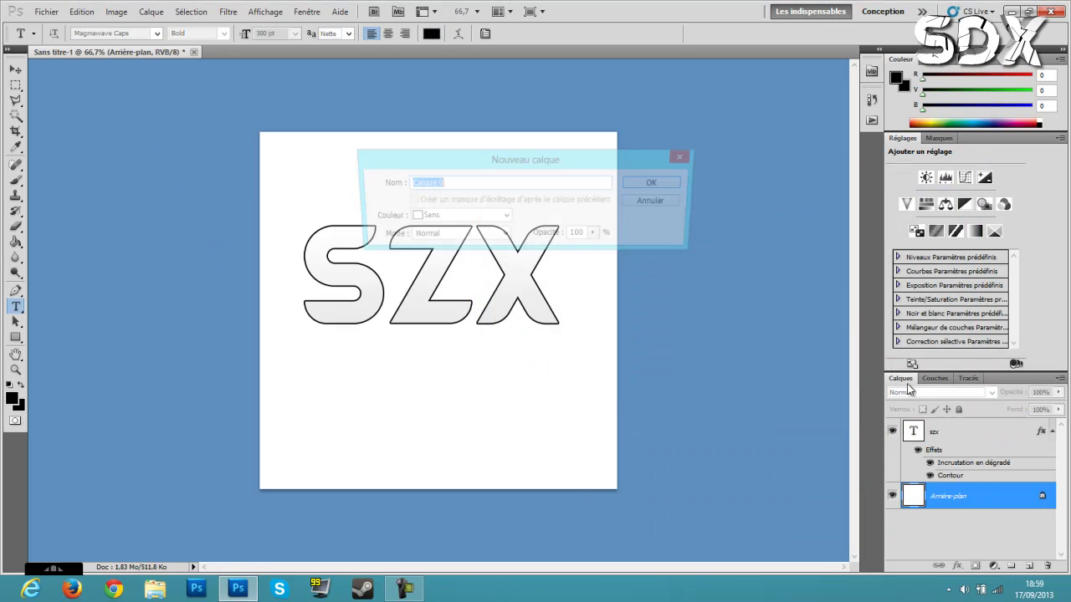
left_click(667, 183)
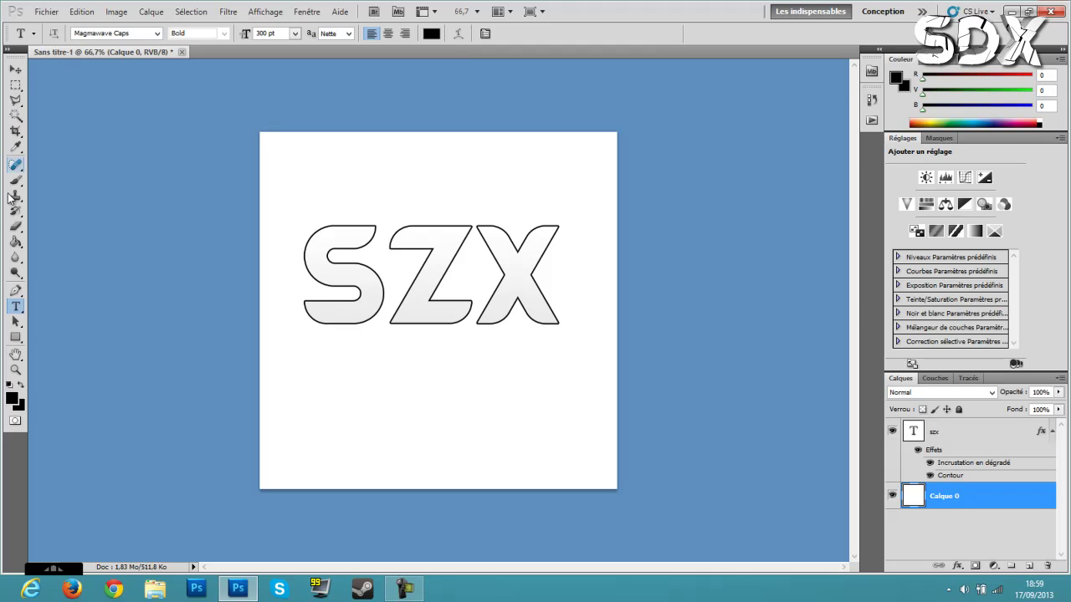
left_click(20, 241)
right_click(19, 241)
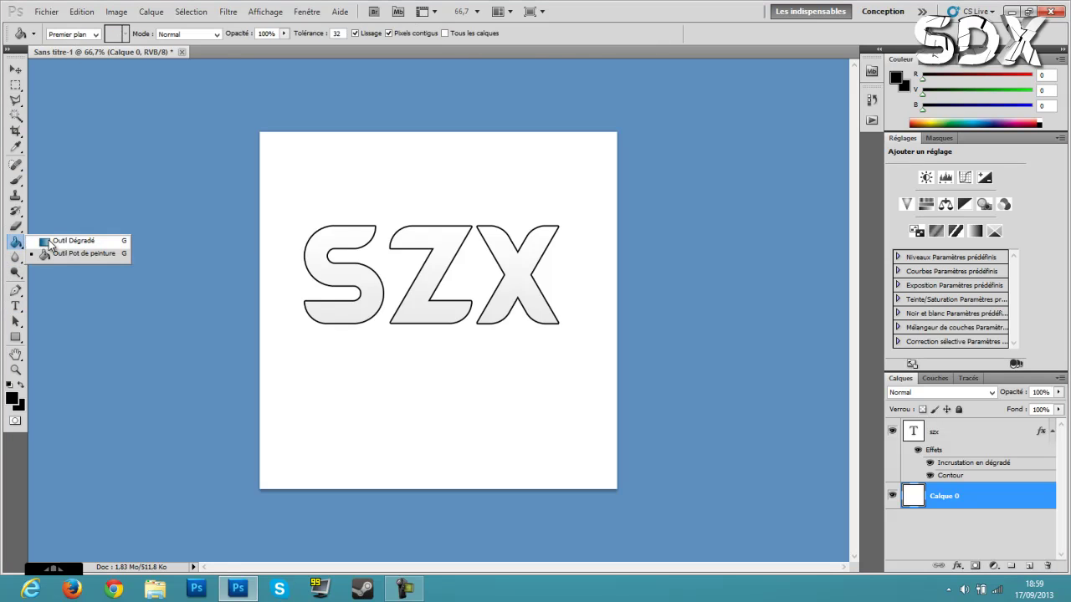
left_click(80, 241)
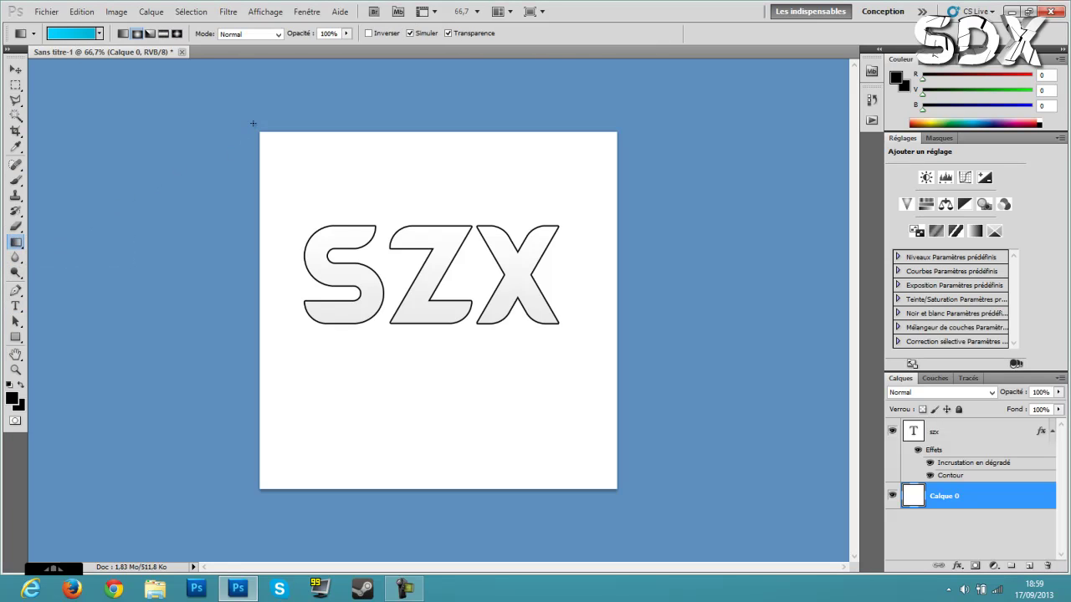
left_click_drag(253, 123, 630, 492)
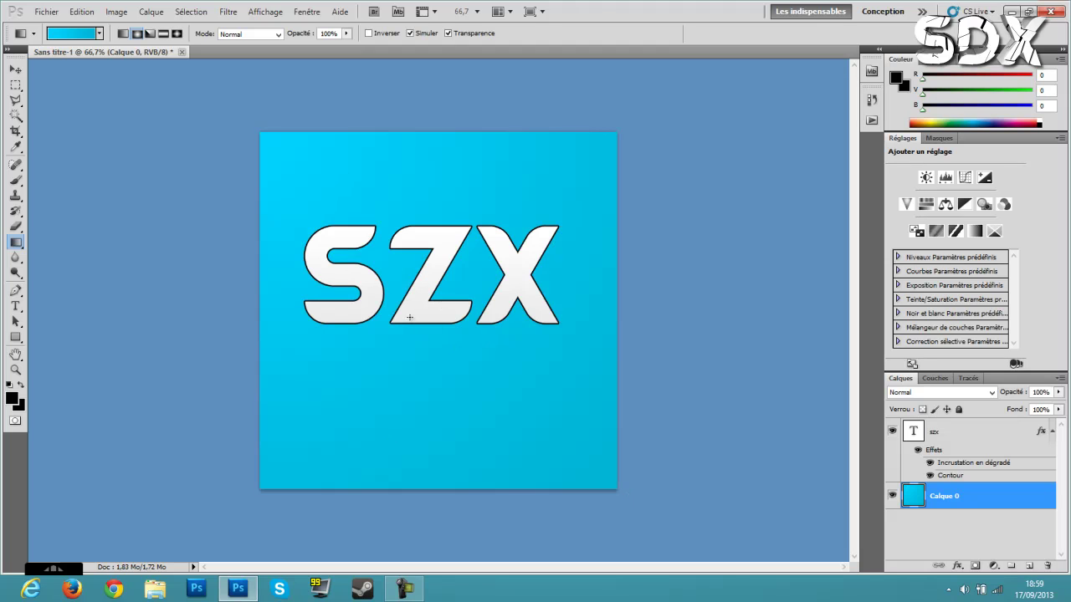
Step: Set the SZX text size to 400 pt and reposition the text so it fits centred across the canvas
left_click(15, 306)
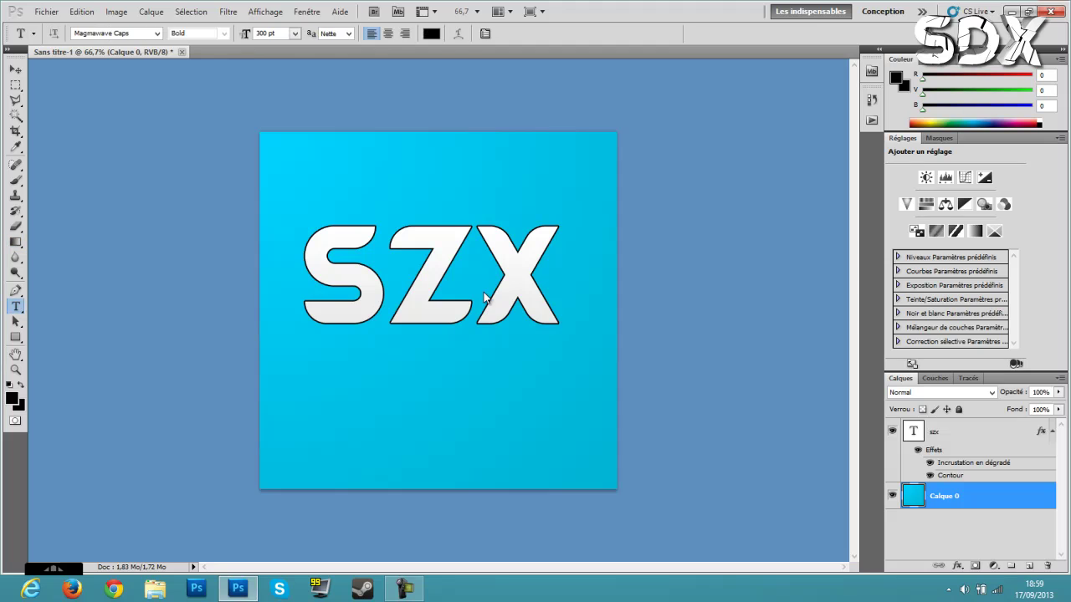
left_click(484, 297)
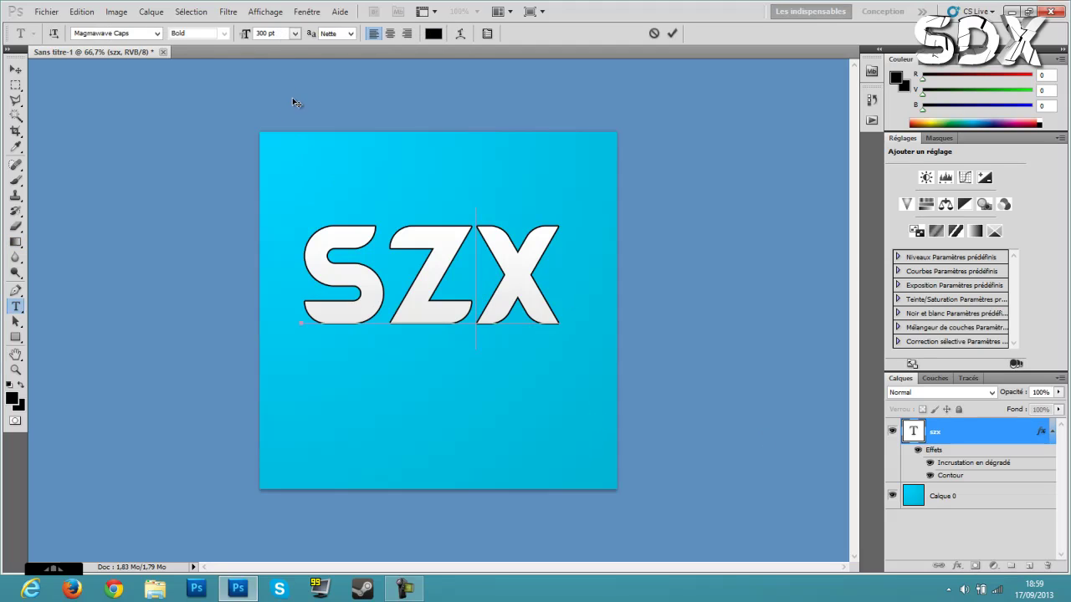
key("ctrl+a")
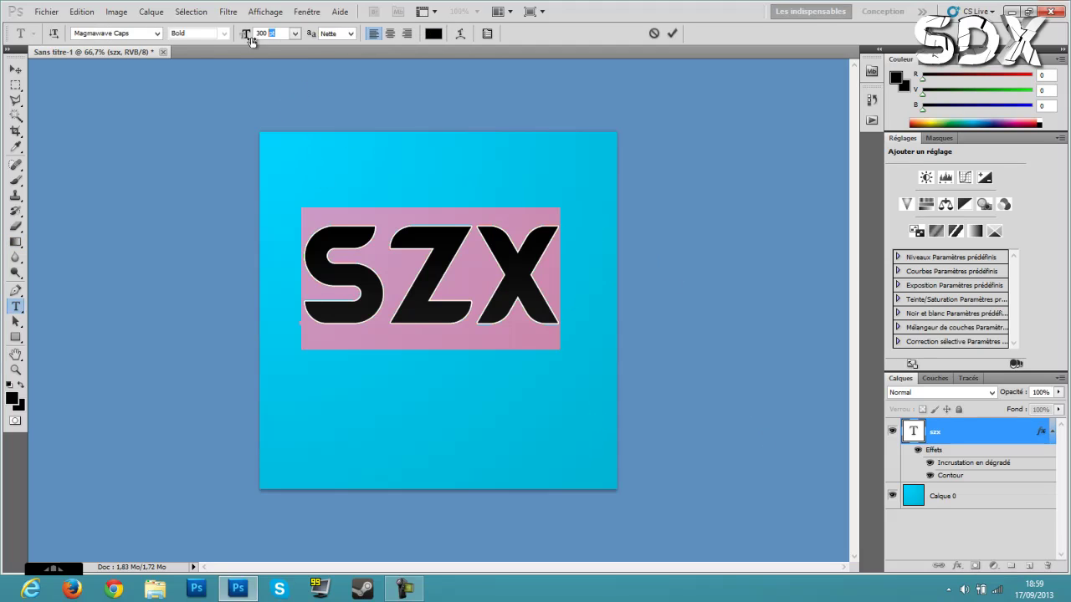
double_click(261, 34)
type("400")
key("Return")
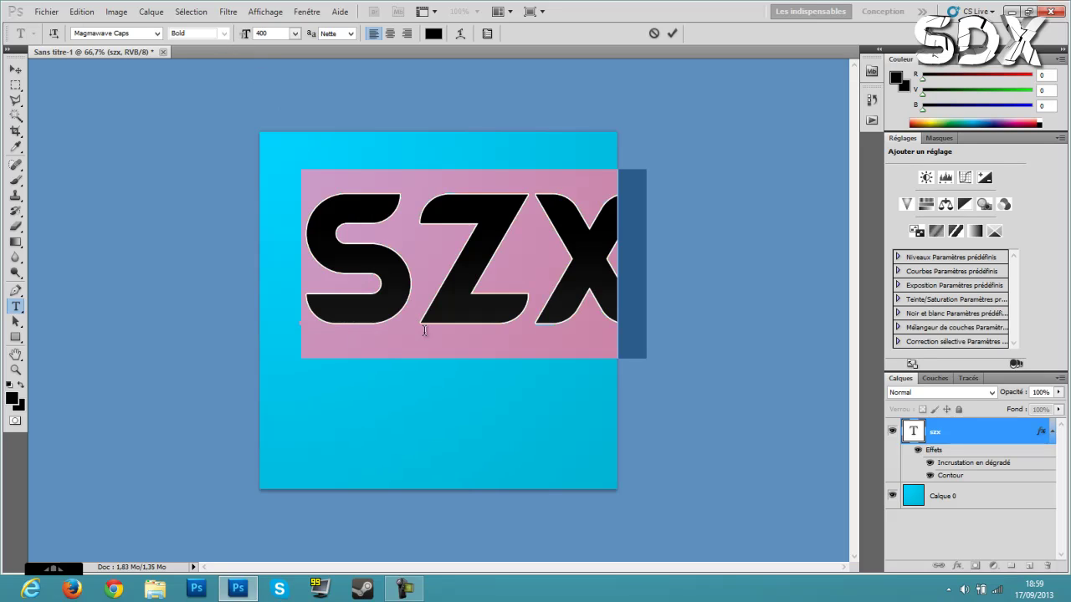
left_click(422, 327)
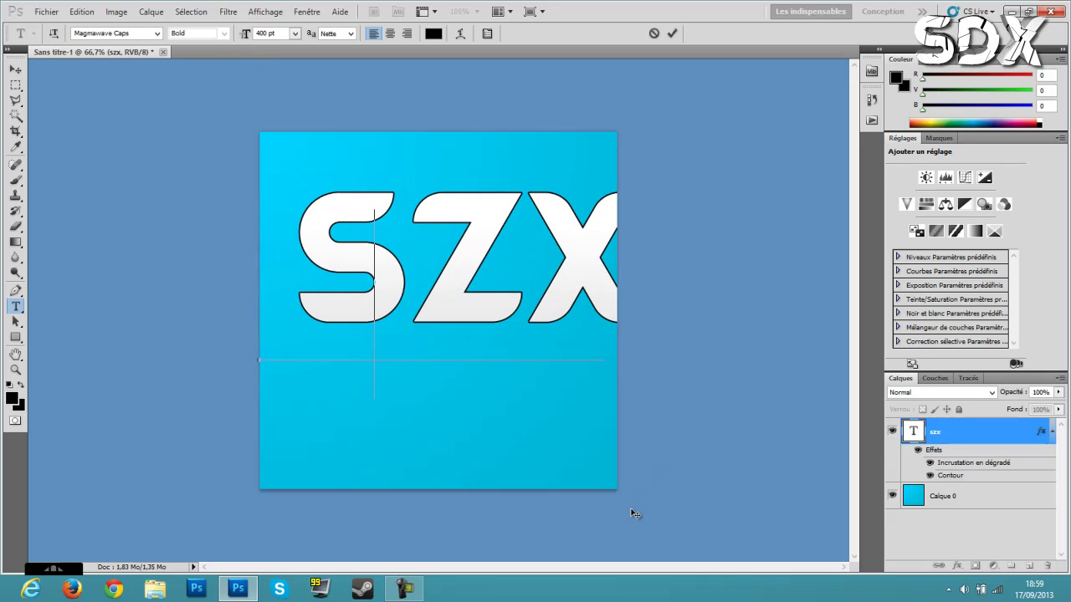
left_click_drag(633, 509, 632, 498)
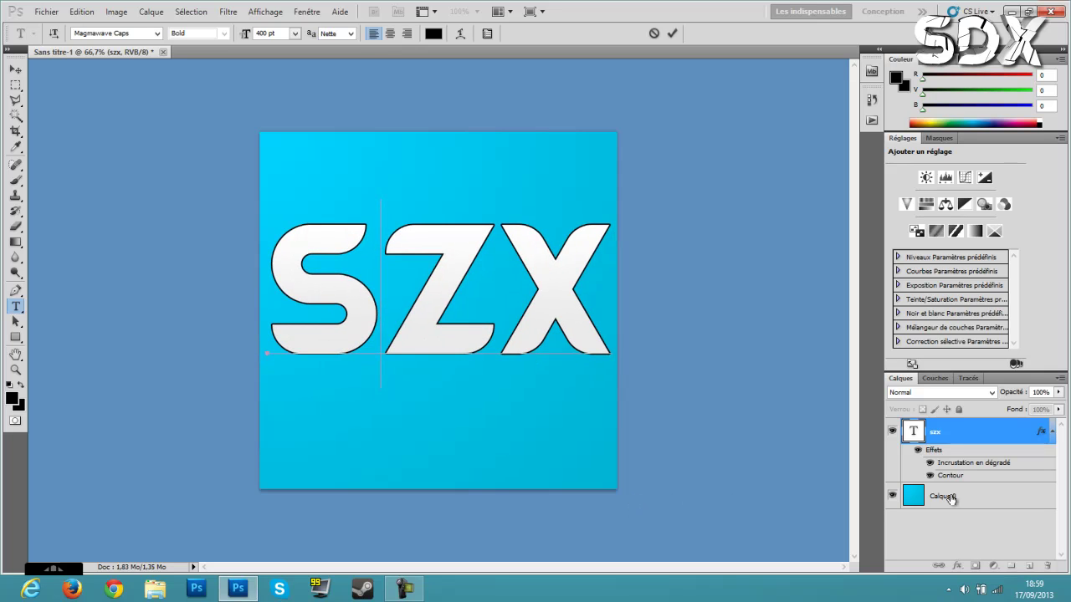
Step: Add a drop shadow (Ombre portée) to the SZX layer with a 12 px distance and an enlarged size
left_click(980, 435)
key("h")
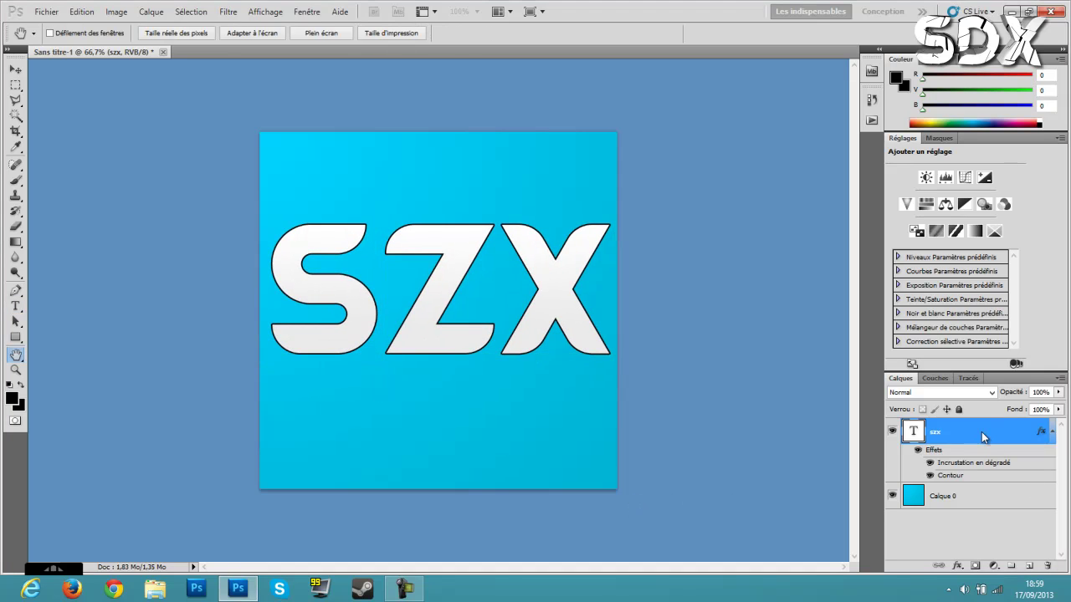
double_click(981, 433)
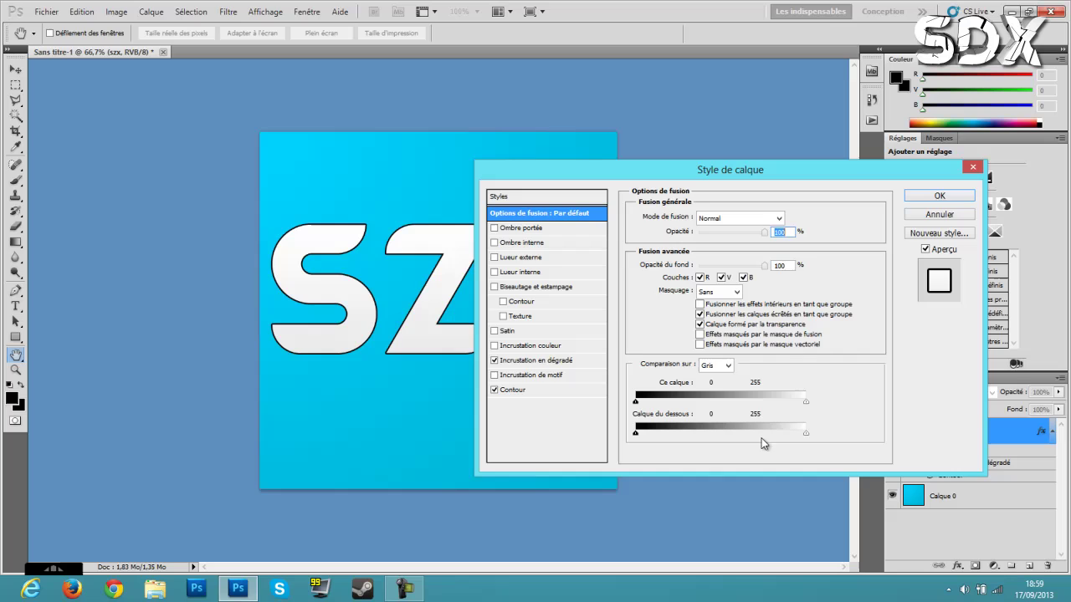
left_click(536, 227)
left_click_drag(701, 277, 705, 301)
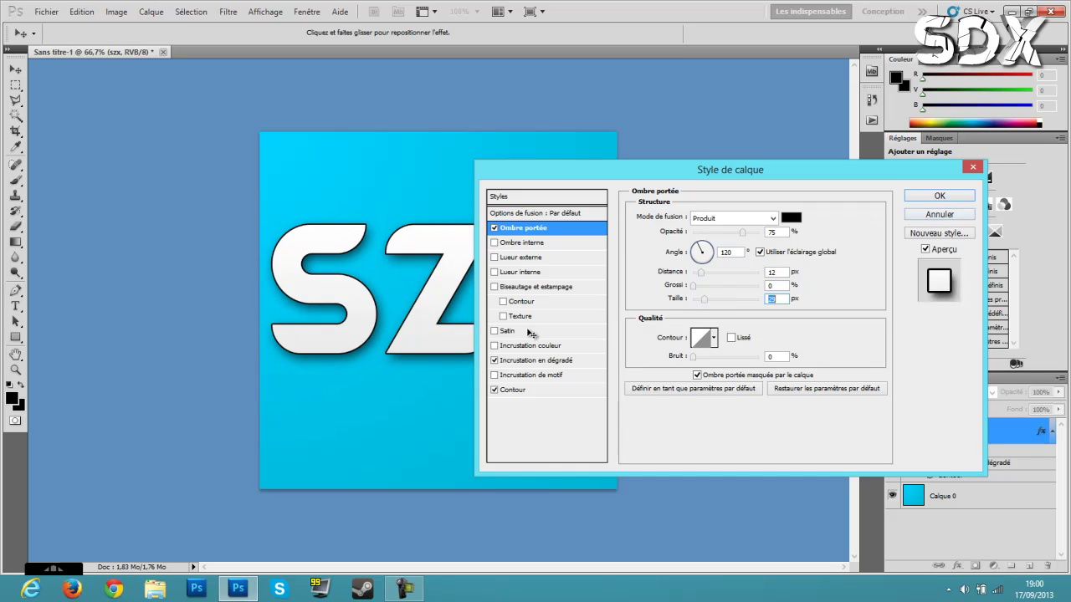
left_click(935, 197)
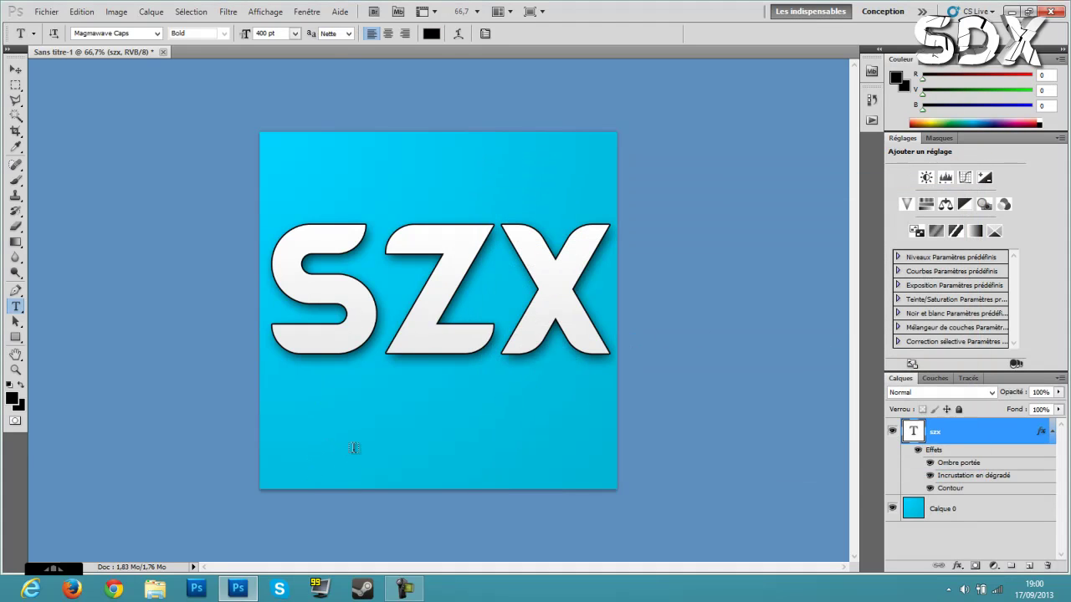
Step: Add a second text line reading "sidizixdesign" at 50 pt below the SZX lettering
left_click(353, 448)
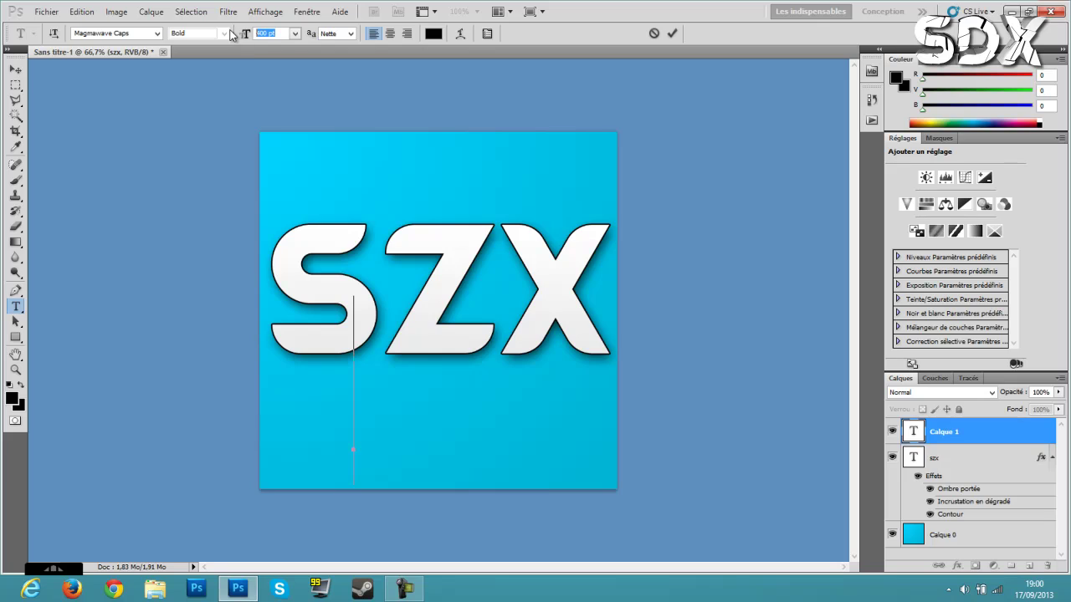
type("50")
key("Return")
type("si   ")
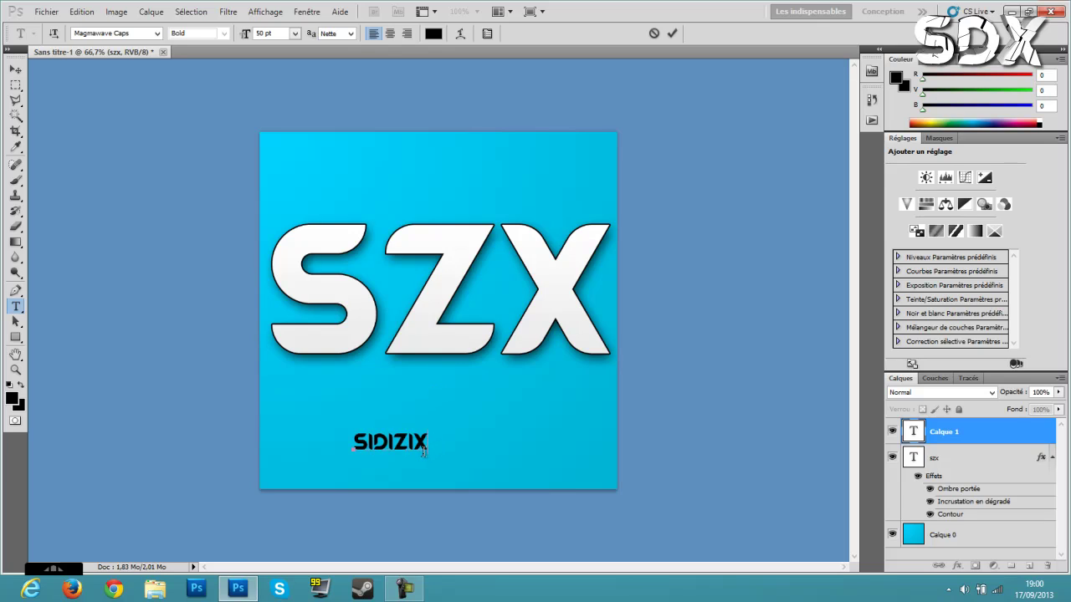
type("des")
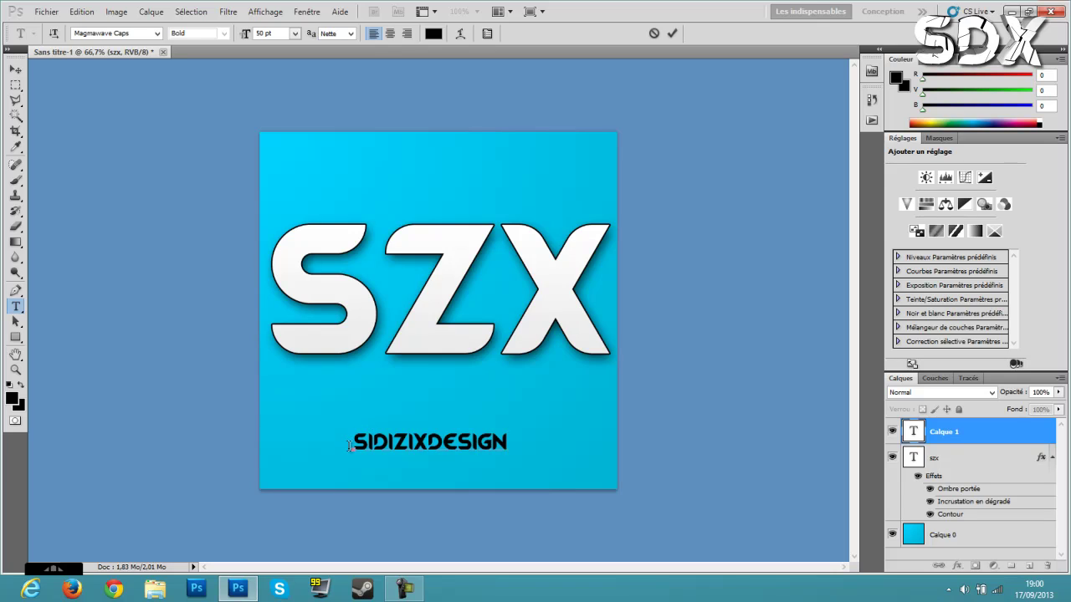
Step: Set the sidizixdesign text size to 100 pt and move it to the centre of the canvas's lower edge
left_click_drag(410, 451, 509, 442)
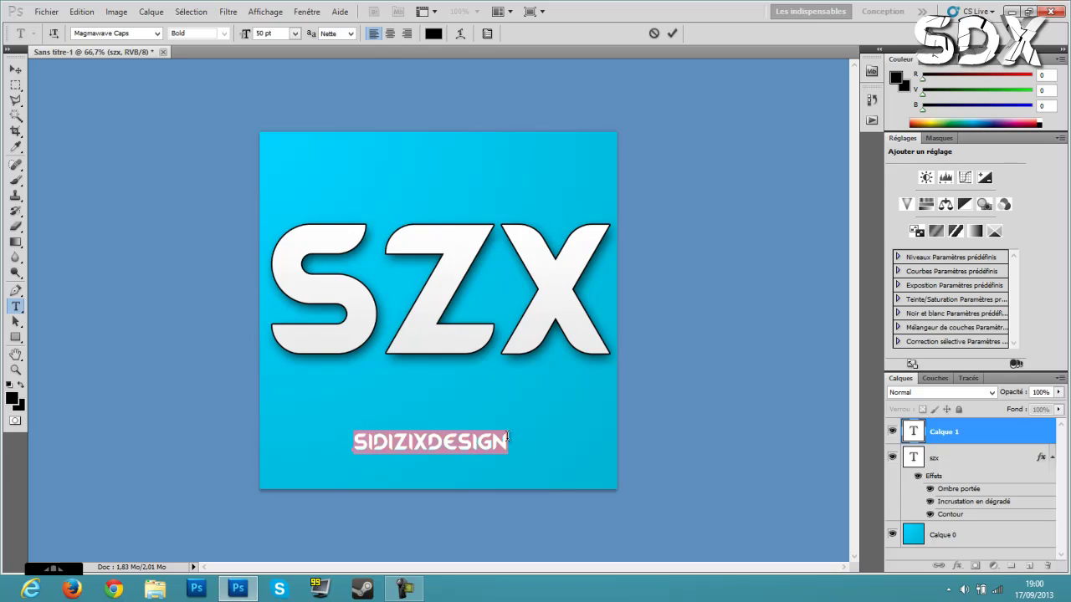
left_click(245, 36)
type("100")
key("Return")
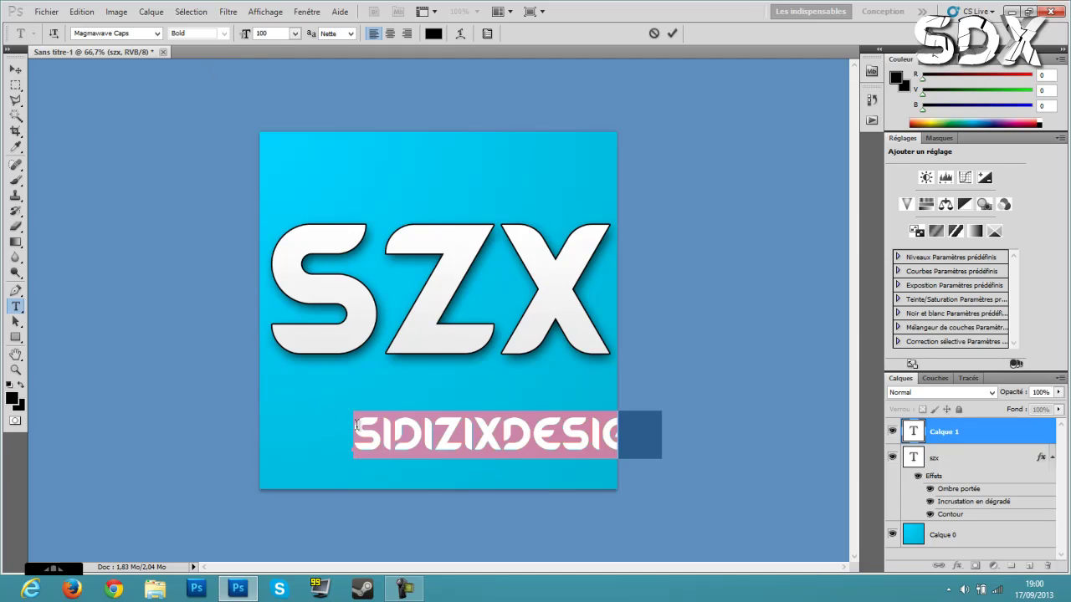
mouse_move(626, 510)
left_mouse_down()
mouse_move(530, 497)
mouse_move(557, 492)
mouse_move(562, 543)
mouse_move(553, 541)
left_mouse_up()
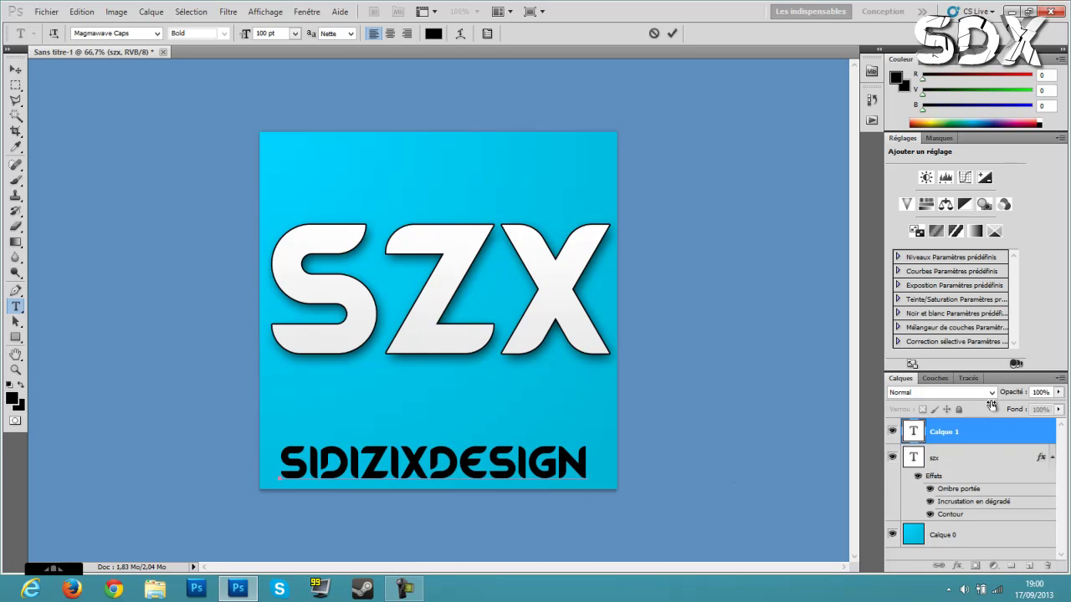
left_click(994, 439)
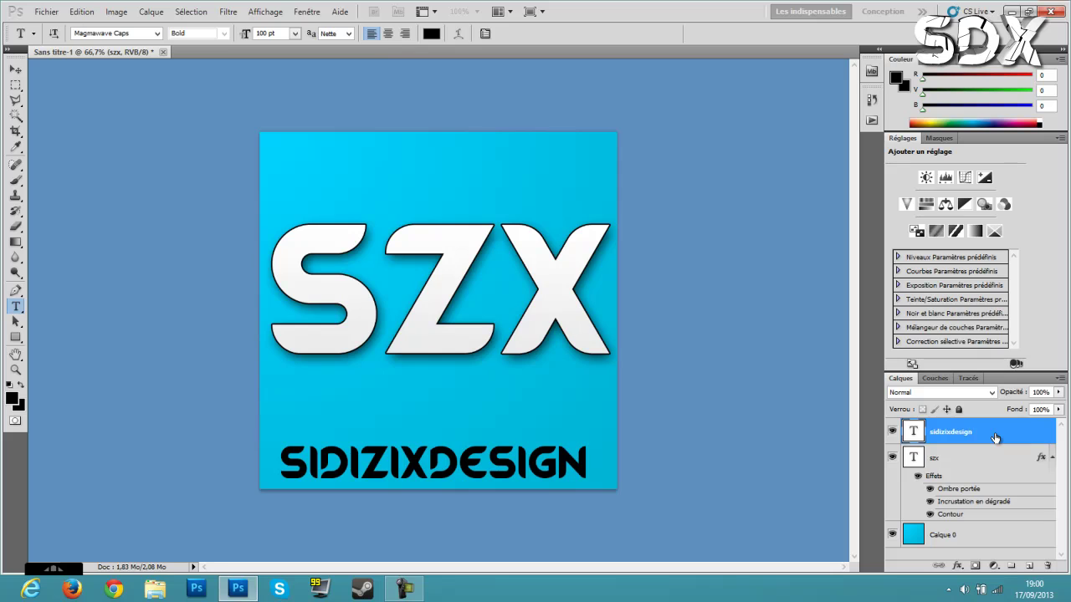
Step: Add a stroke (Contour) and a gradient overlay (Incrustation en dégradé) from #eaeaea to white to the sidizixdesign layer
double_click(995, 438)
left_click(523, 391)
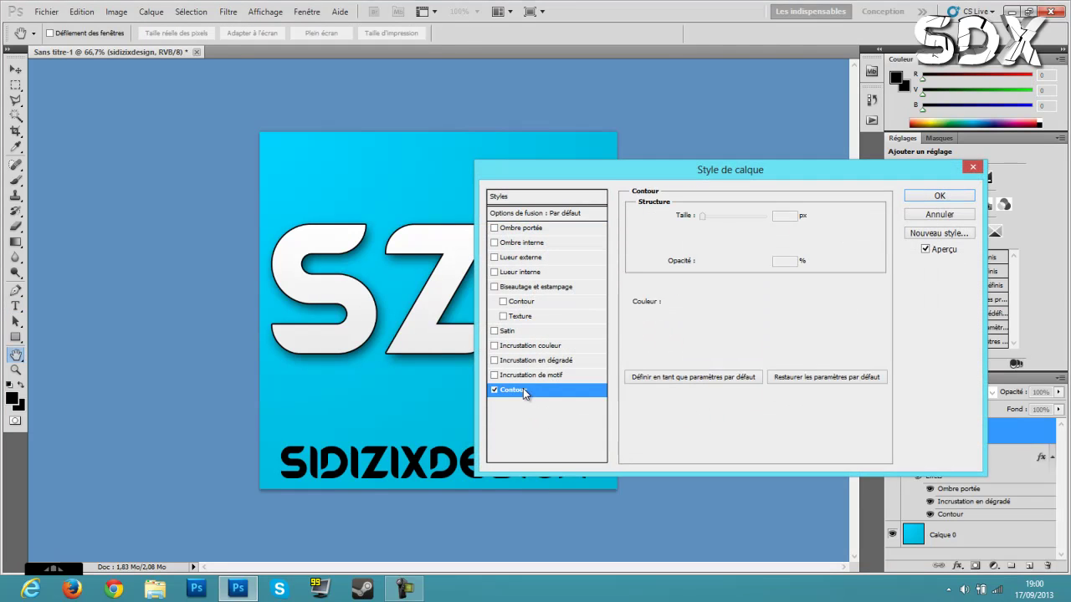
left_click(539, 360)
left_click(709, 247)
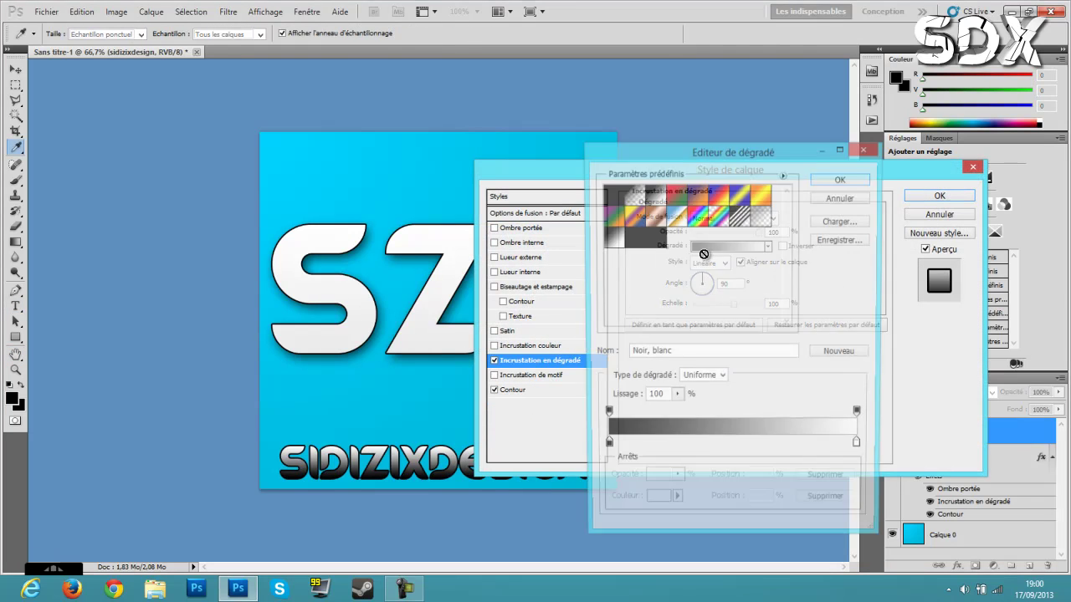
double_click(604, 449)
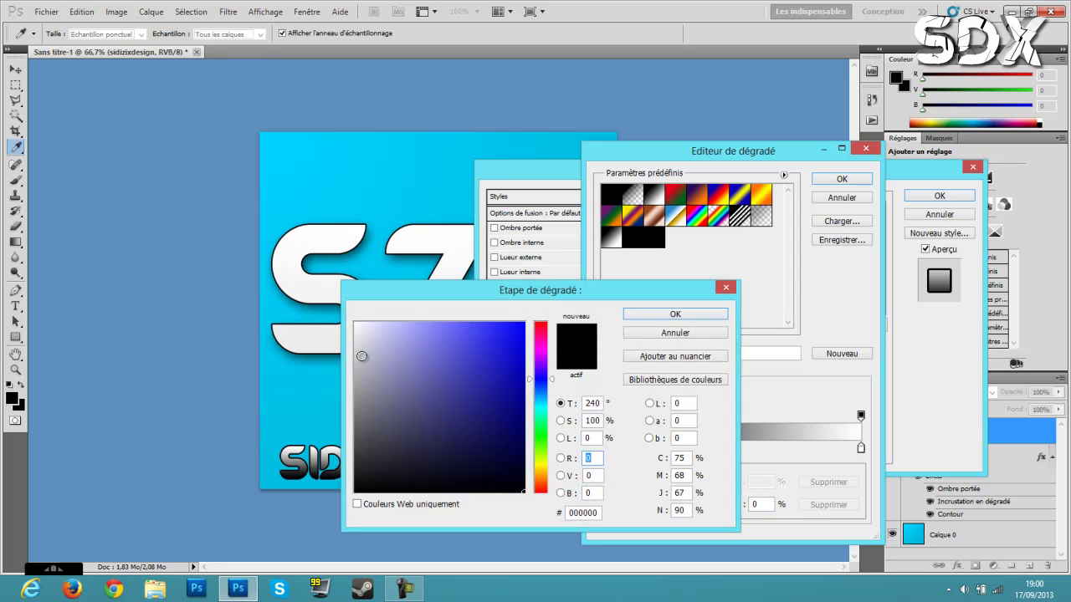
left_click_drag(358, 354, 332, 337)
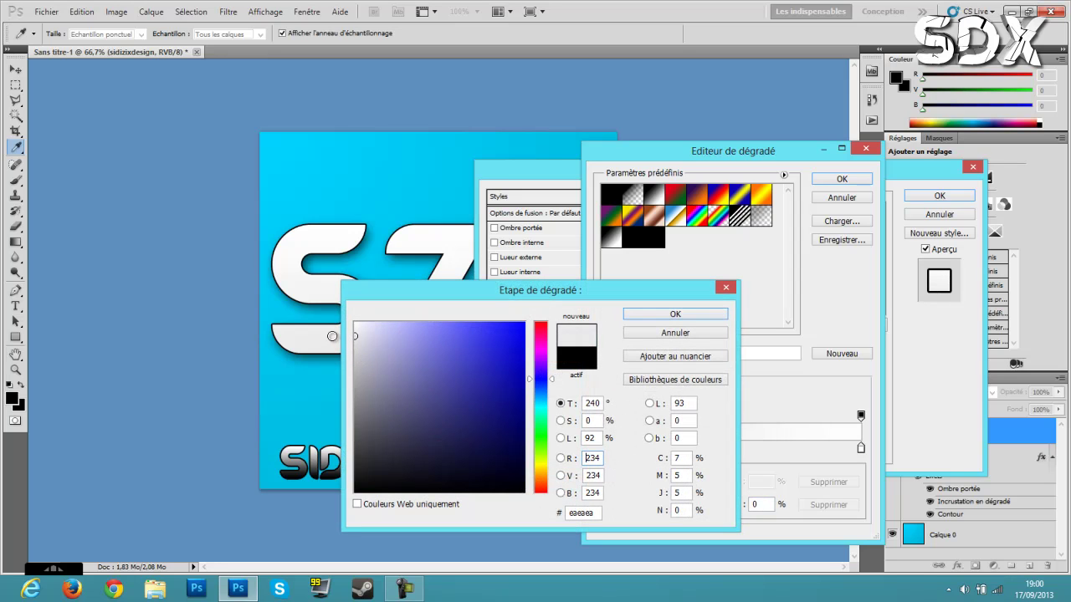
left_click(669, 311)
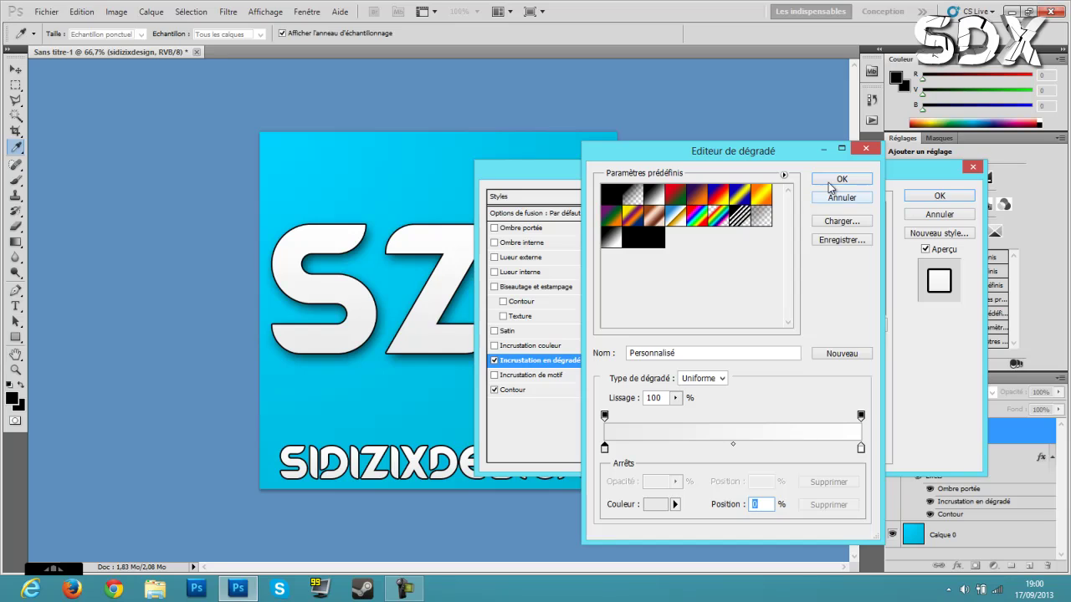
left_click(828, 182)
left_click(940, 196)
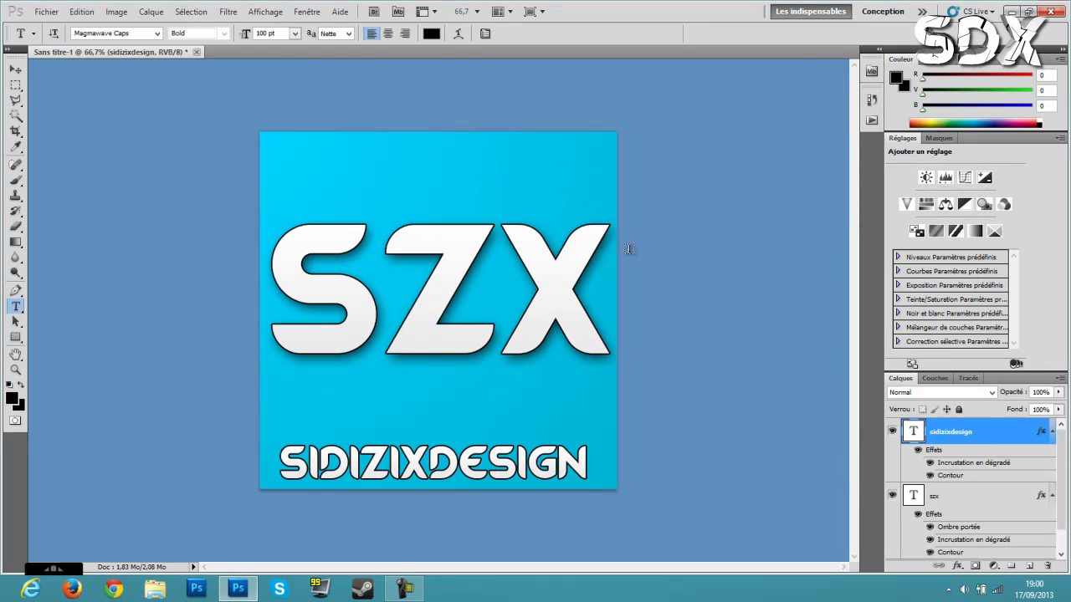
Step: Start importing an image and open the TheR2D12Design folder from the desktop
left_click(46, 12)
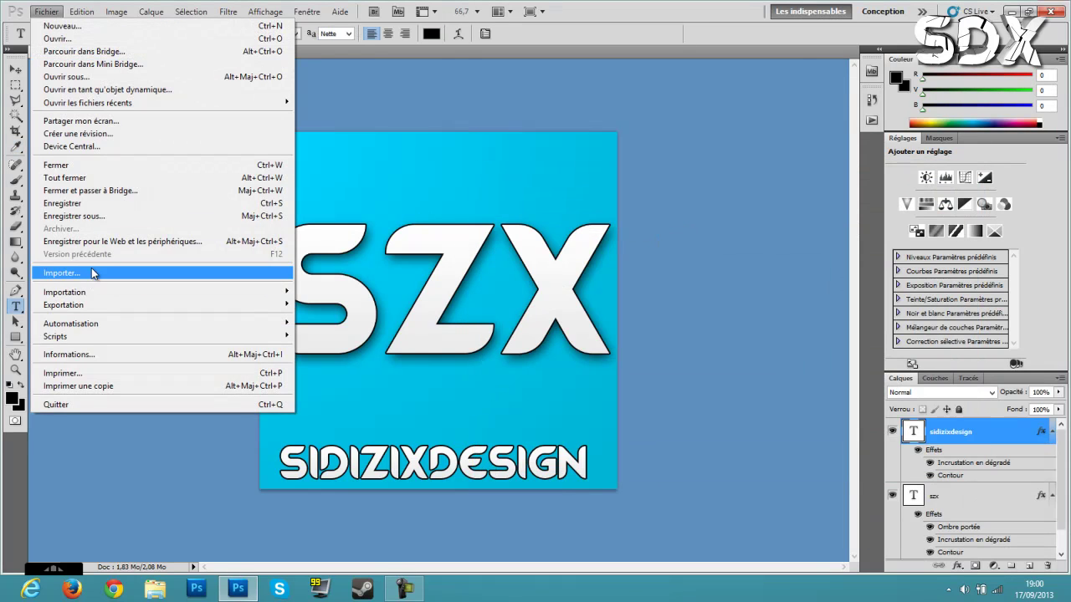
left_click(92, 269)
left_click(376, 252)
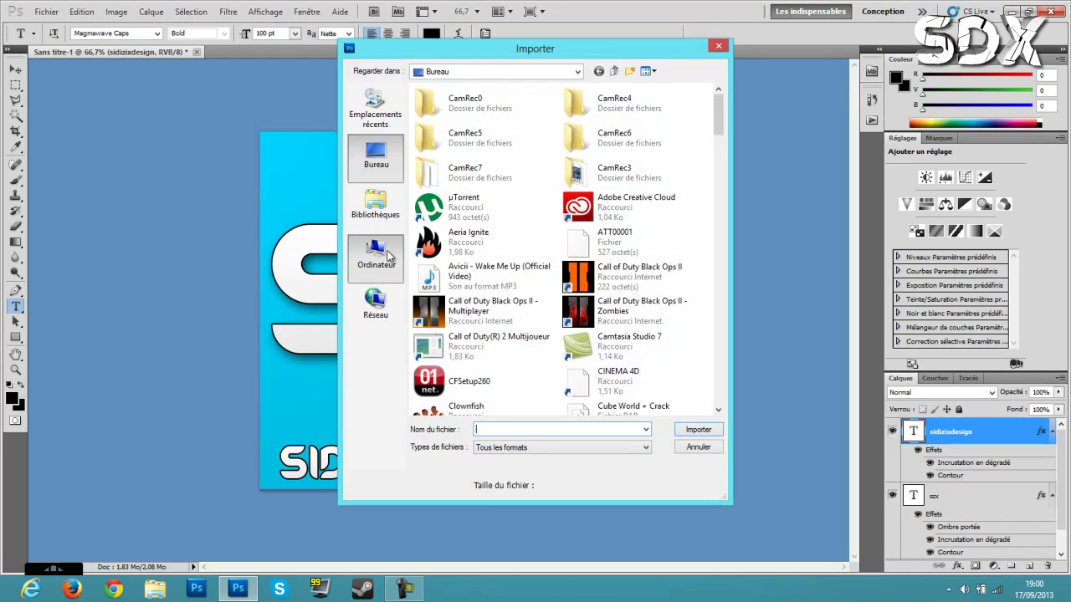
left_click(375, 155)
scroll(717, 292, "down", 10)
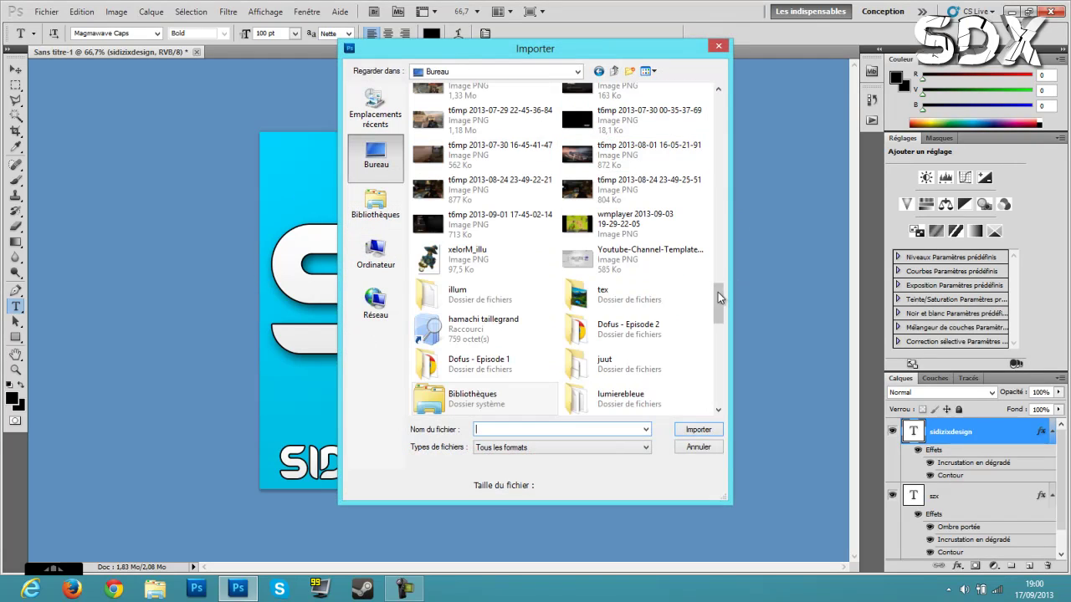
scroll(715, 318, "down", 5)
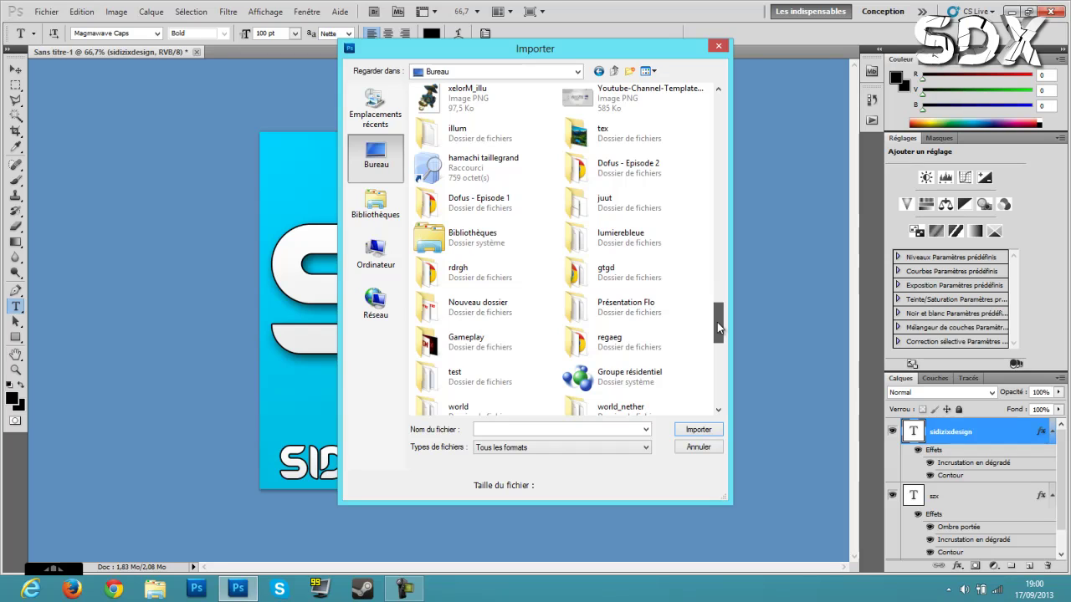
left_click_drag(717, 322, 713, 393)
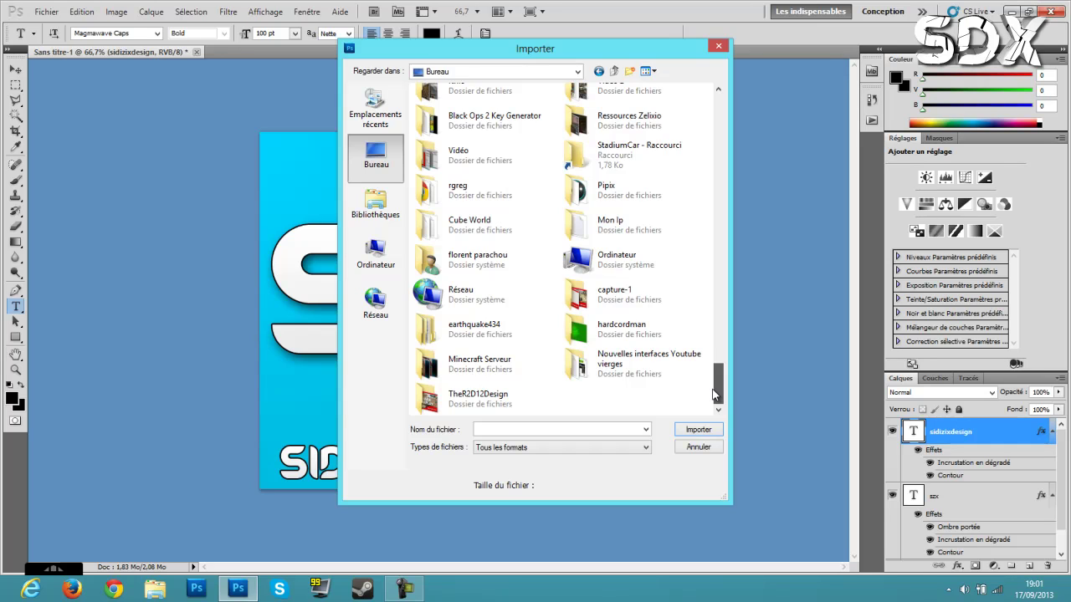
double_click(496, 398)
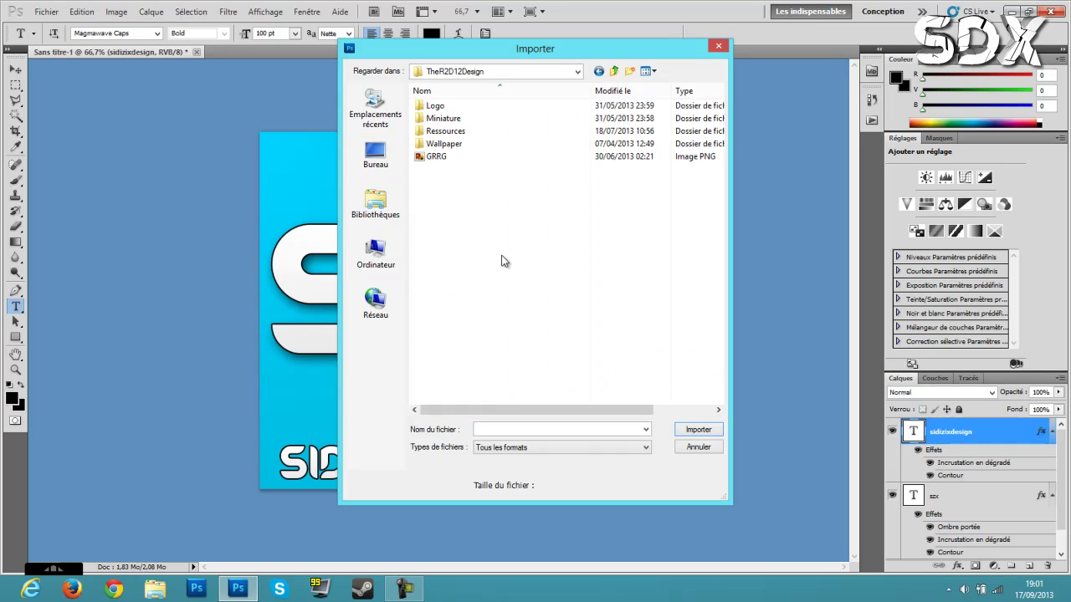
Step: Import texture image 3 from the Ressources > Textures folder and position it in the canvas's lower-left corner
left_click(470, 132)
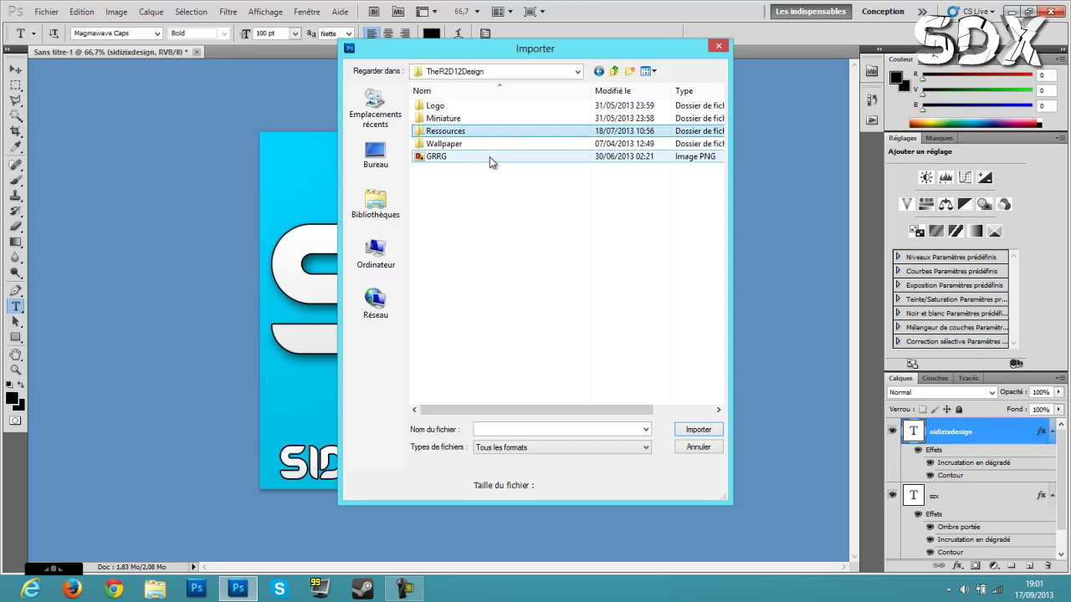
double_click(492, 131)
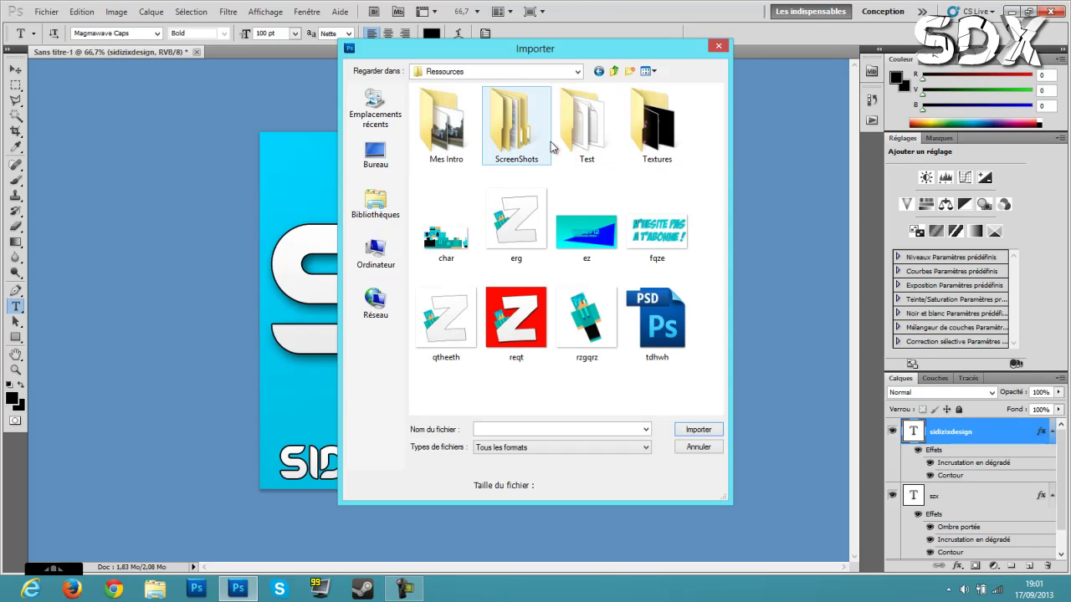
double_click(637, 134)
left_click(589, 139)
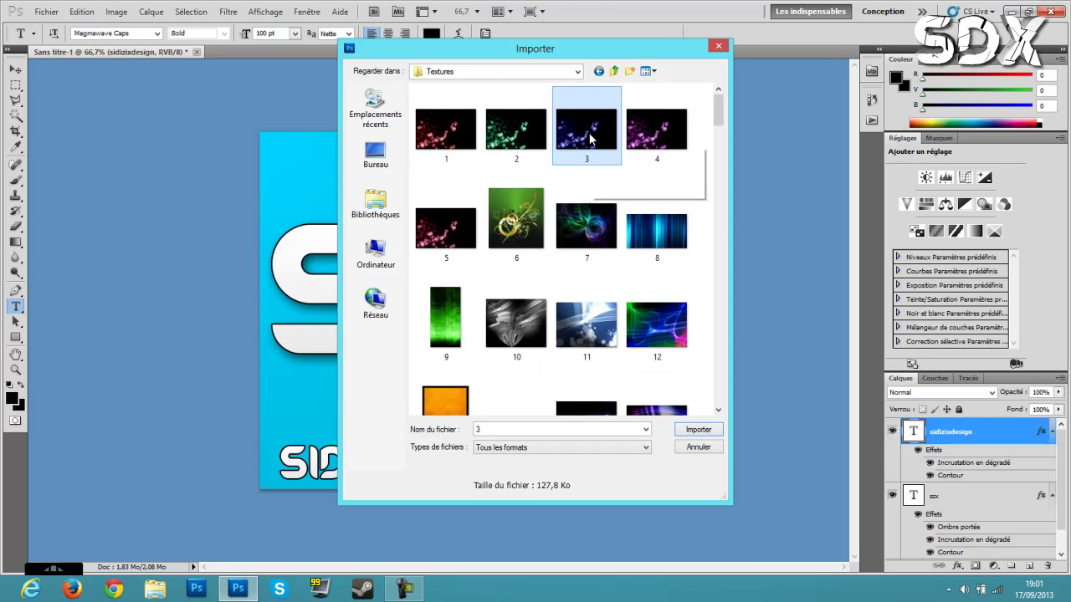
left_click(698, 429)
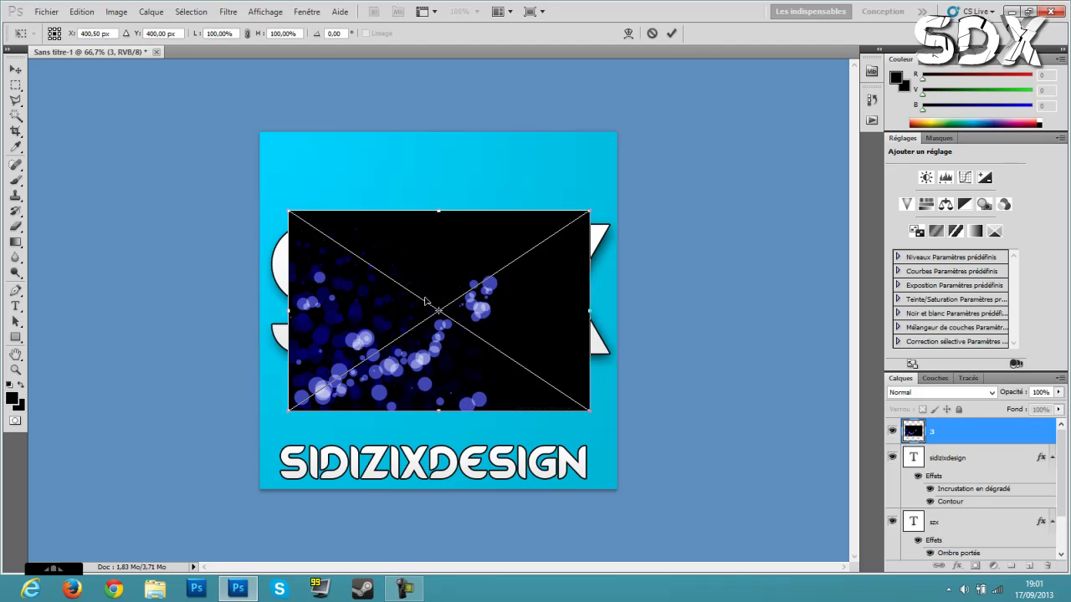
left_click_drag(384, 354, 364, 325)
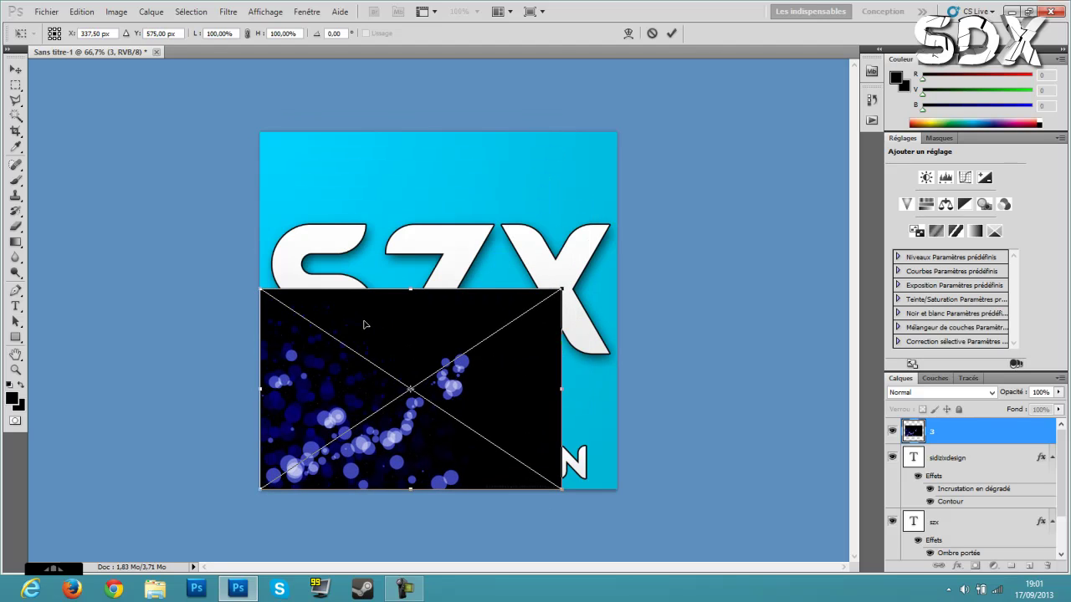
Step: Set layer 3's blend mode to Superposition, commit its placement and move it below the szx text layer
left_click(940, 393)
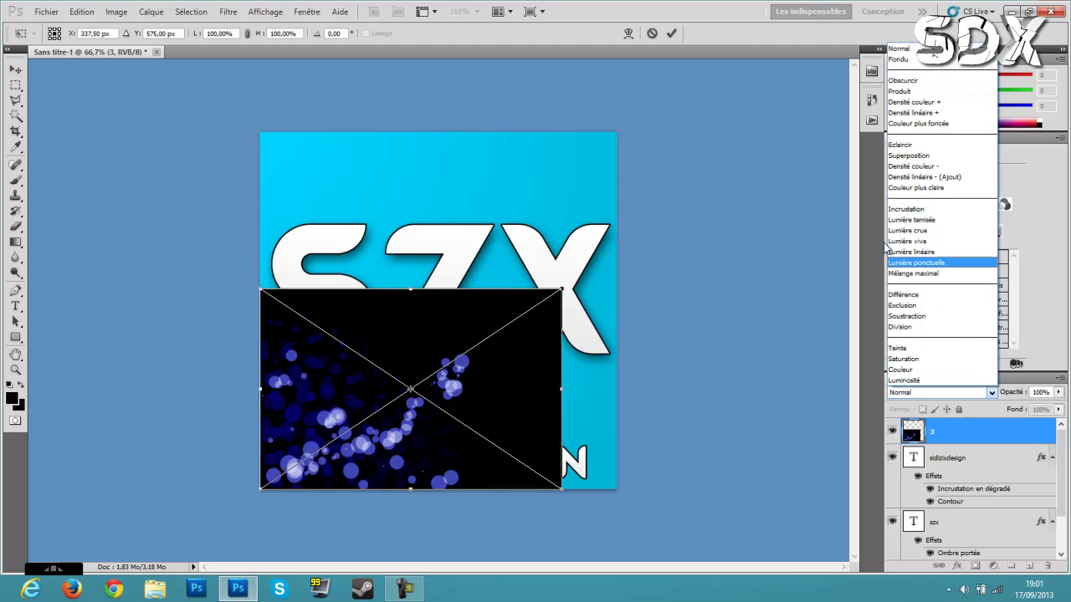
left_click(928, 159)
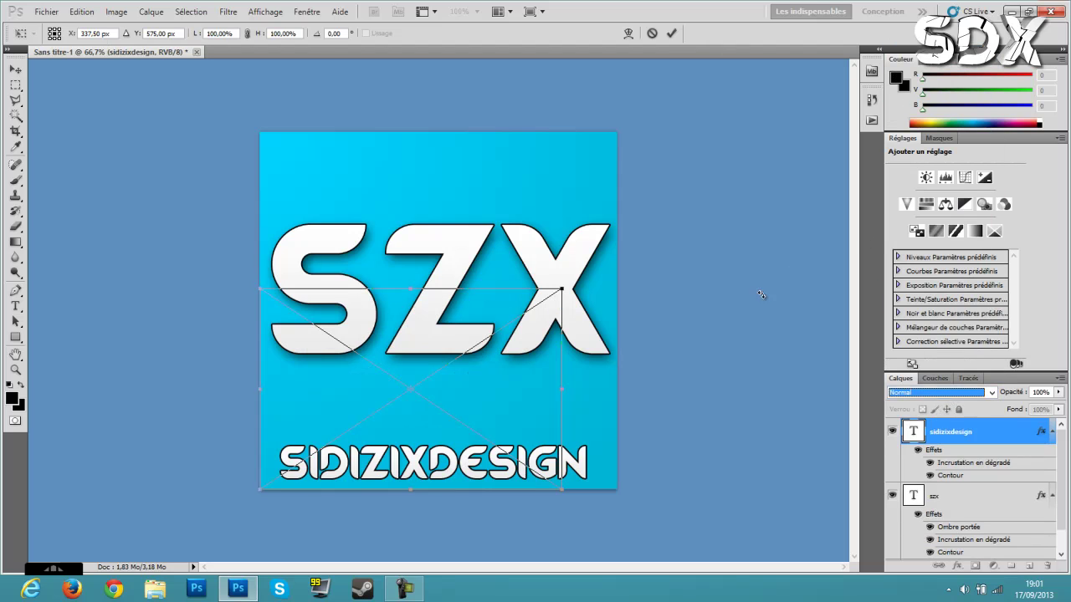
left_click(664, 420)
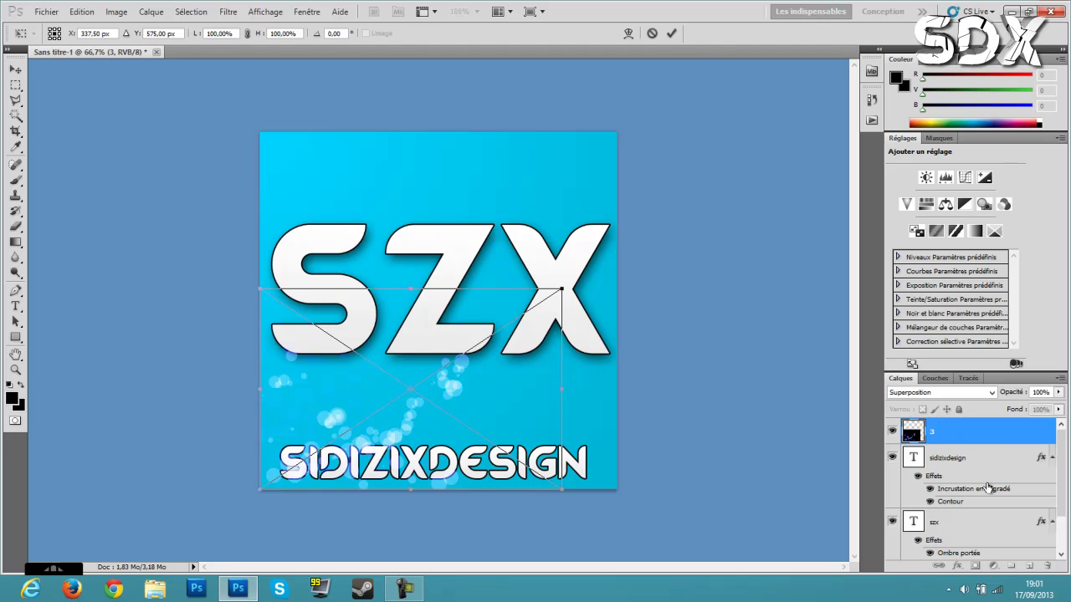
key("t")
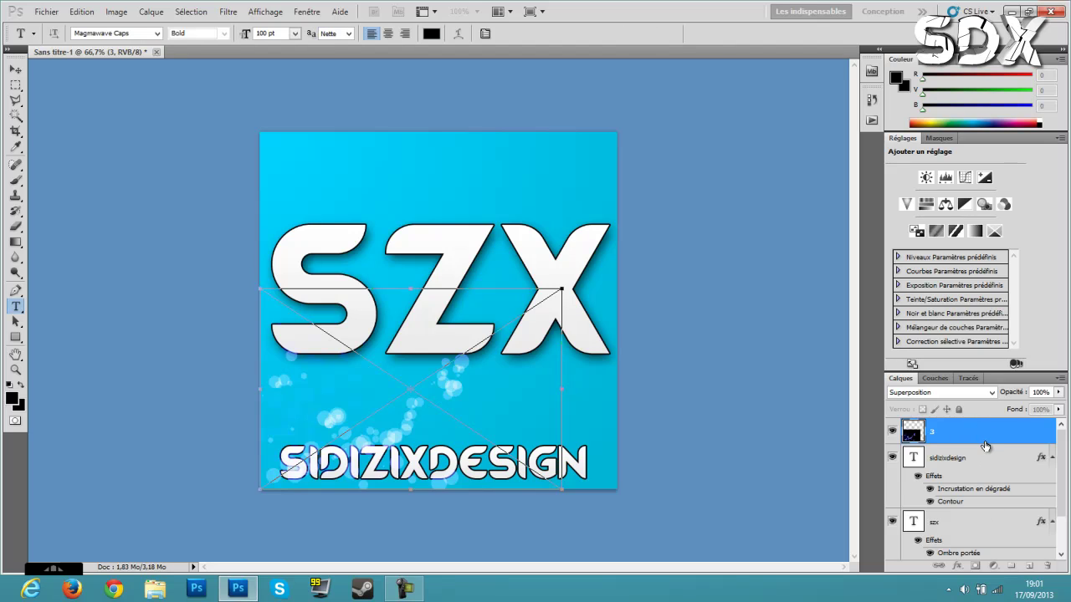
left_click_drag(991, 438, 991, 554)
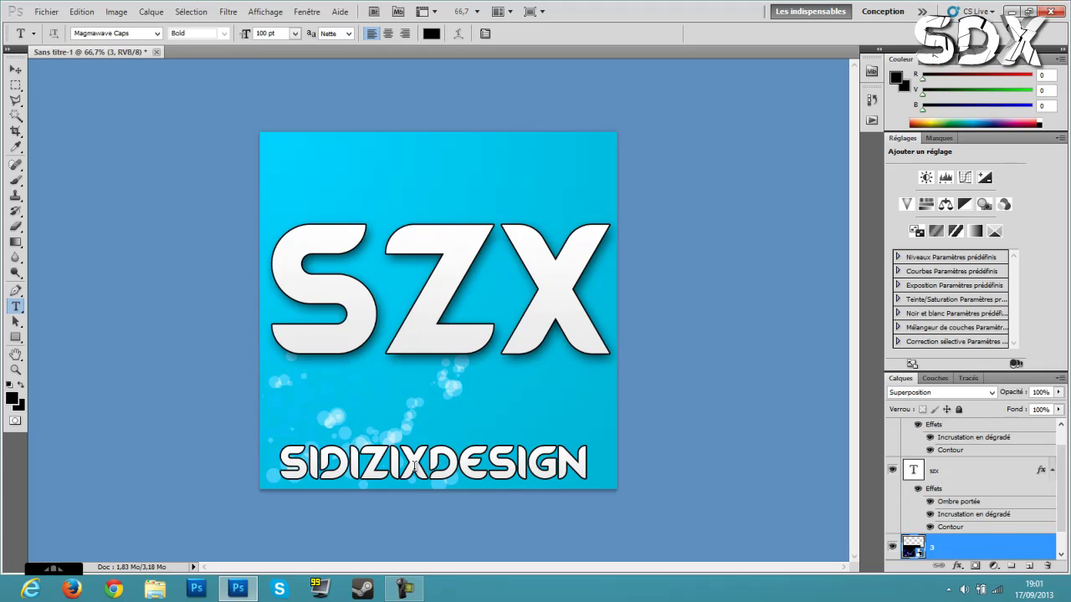
Step: Duplicate the bubble texture layer several times, spreading the copies over the canvas's lower-right area and upper corners
key("ctrl+j")
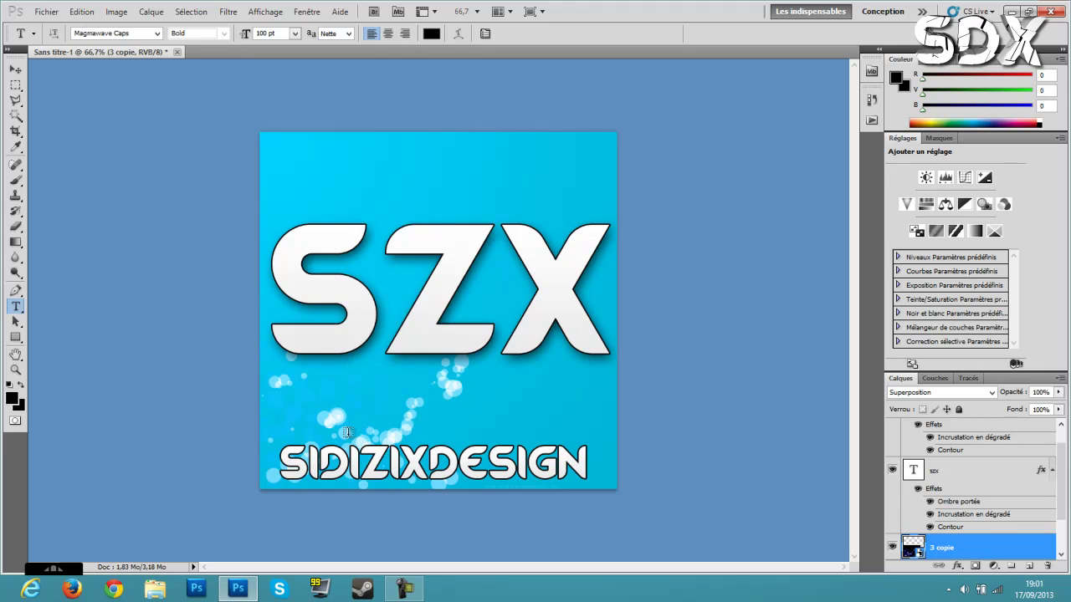
left_click(16, 69)
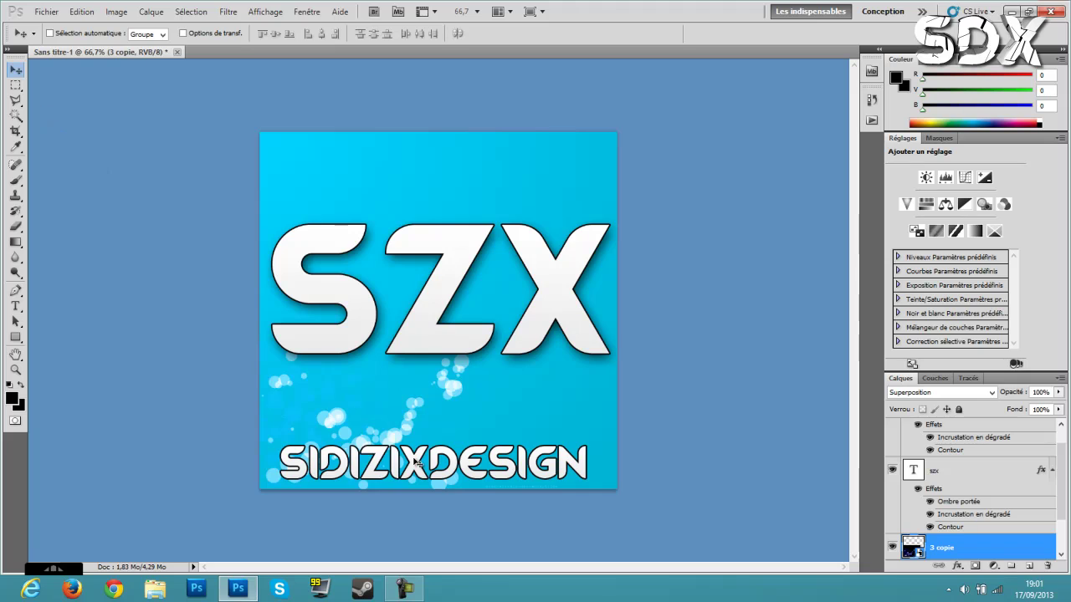
left_click_drag(490, 502, 597, 471)
key("ctrl+j")
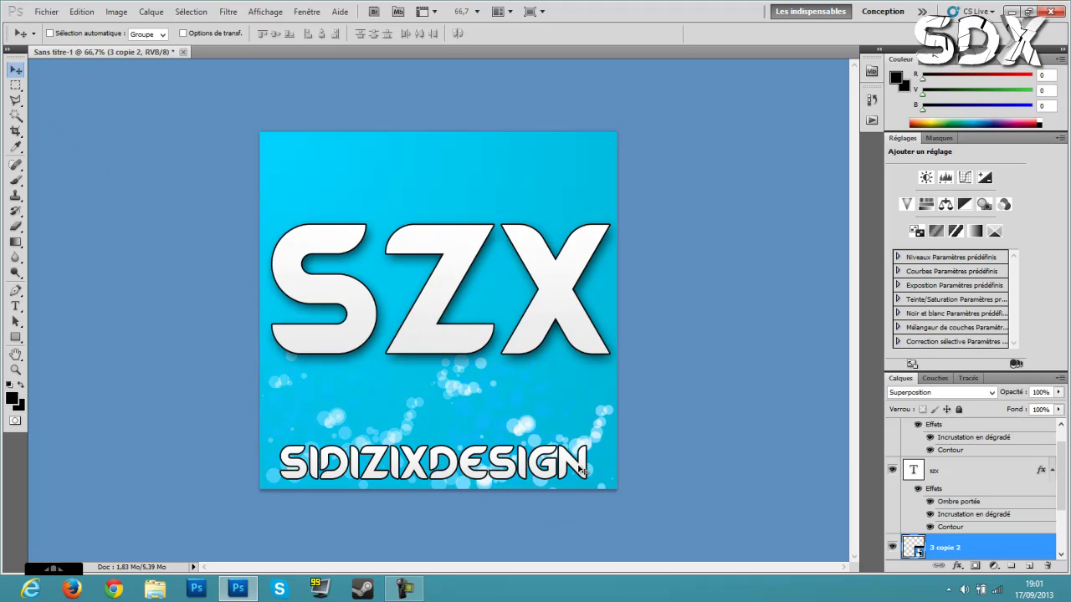
left_click_drag(506, 483, 535, 264)
key("ctrl+j")
key("ctrl+j")
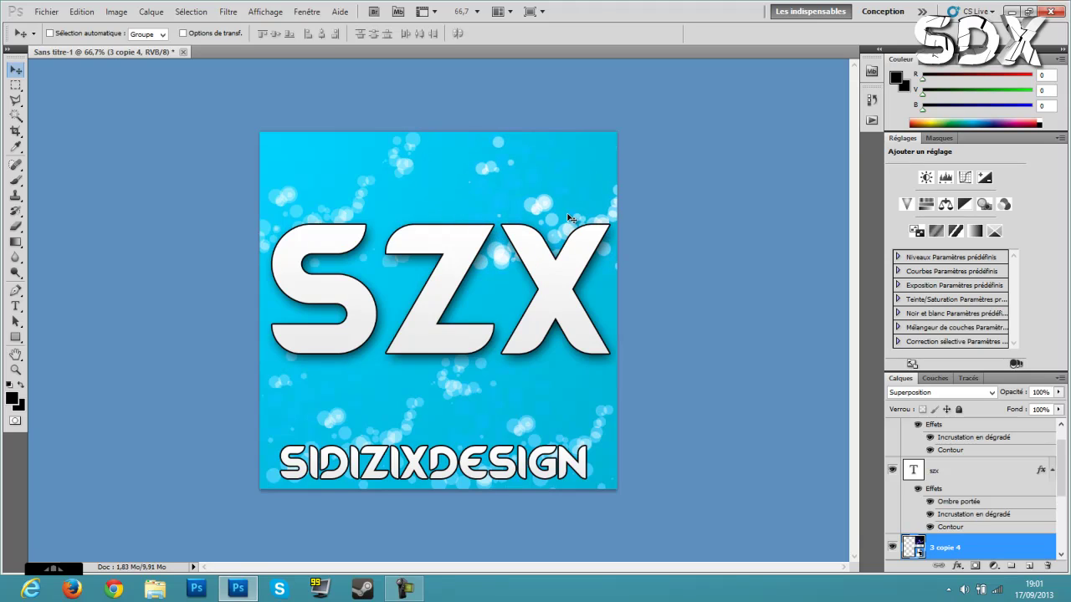
Step: Place further texture copies behind the SZX letters, beneath the X and near the canvas's upper-right corner
left_click_drag(569, 218, 421, 336)
key("ctrl+j")
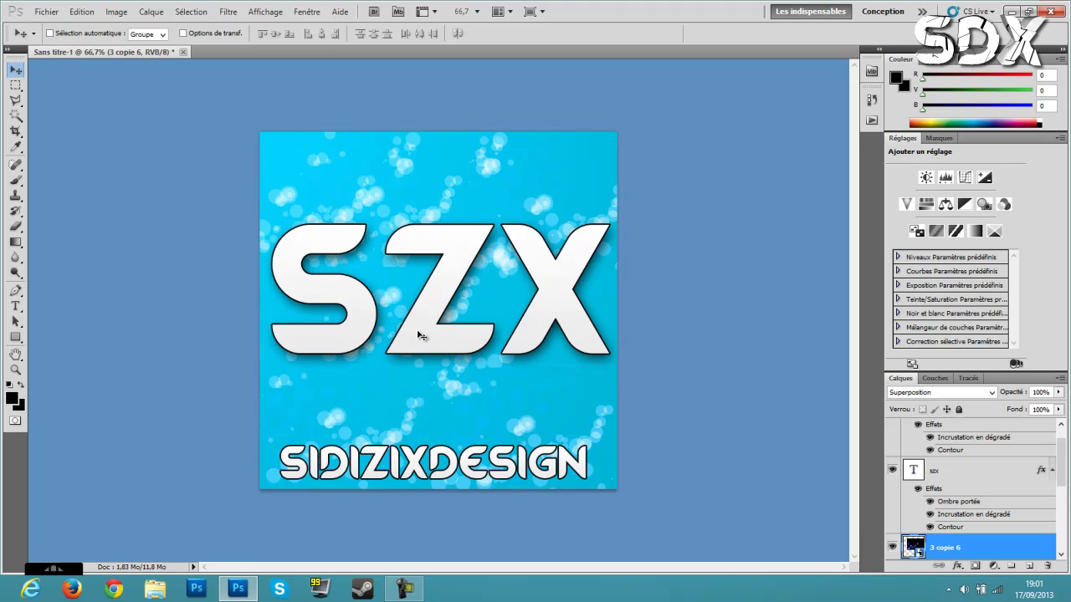
left_click_drag(525, 368, 575, 362)
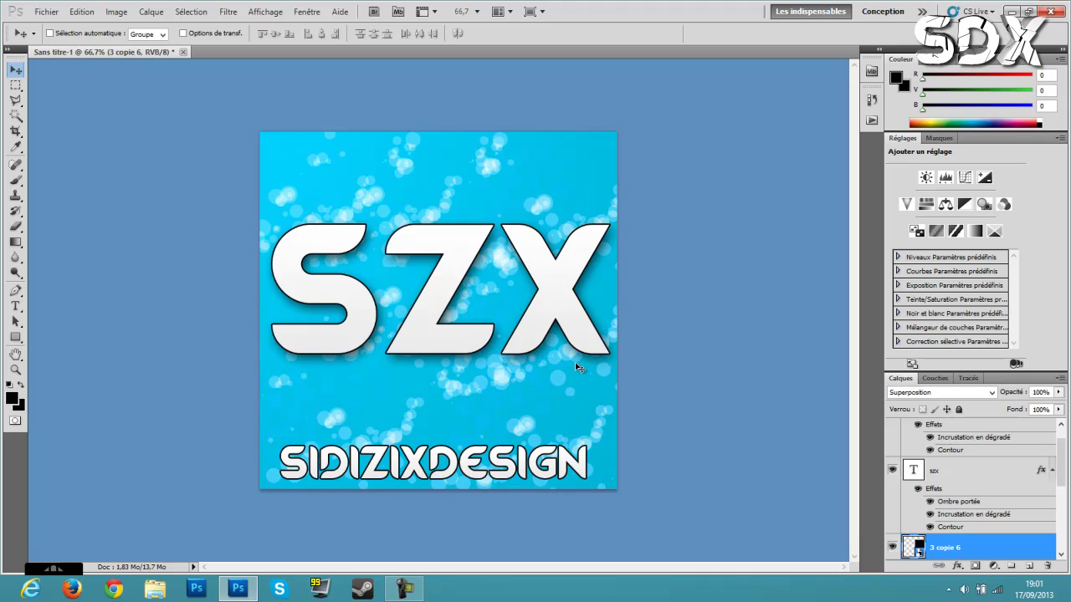
key("ctrl+j")
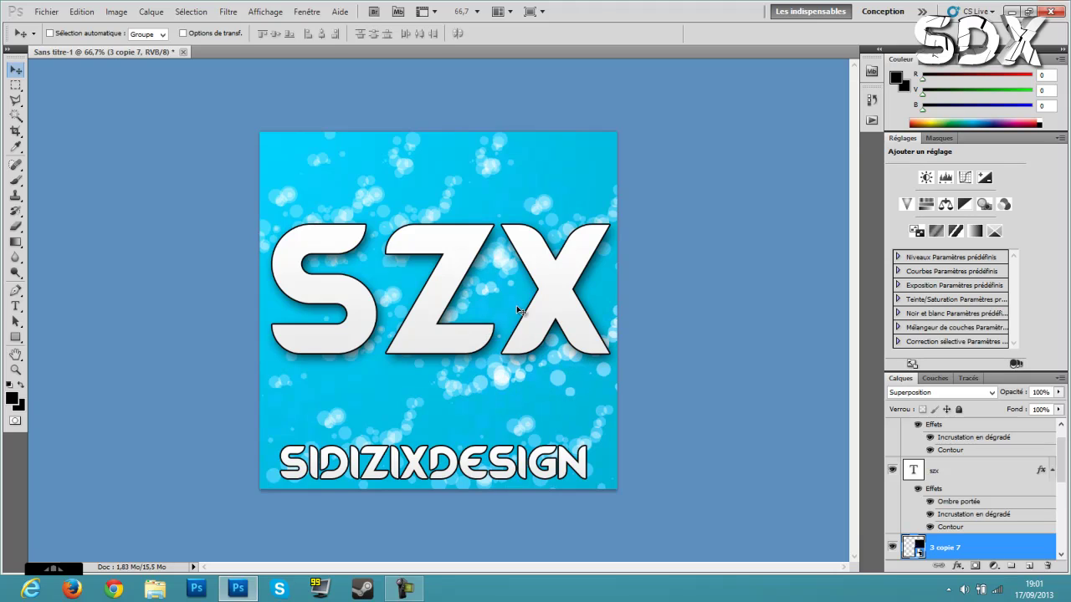
left_click_drag(519, 310, 591, 109)
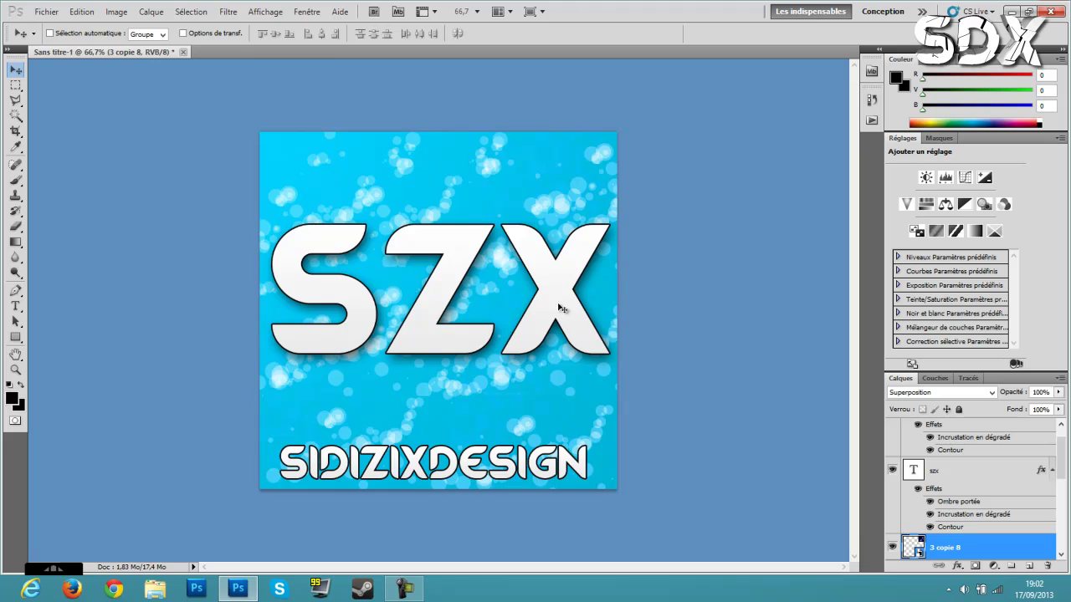
Step: Fill the remaining gaps along the canvas's upper edge and in its lower-left area with more texture copies
left_click_drag(613, 179, 498, 220)
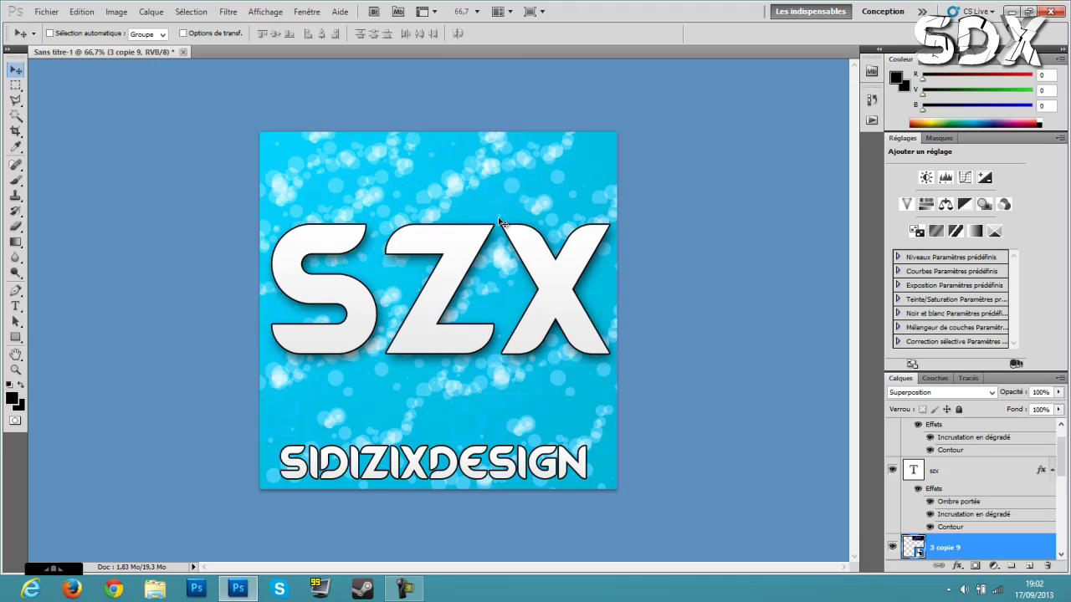
left_click(498, 220, "alt")
left_click_drag(494, 265, 448, 483)
left_click(299, 473, "alt")
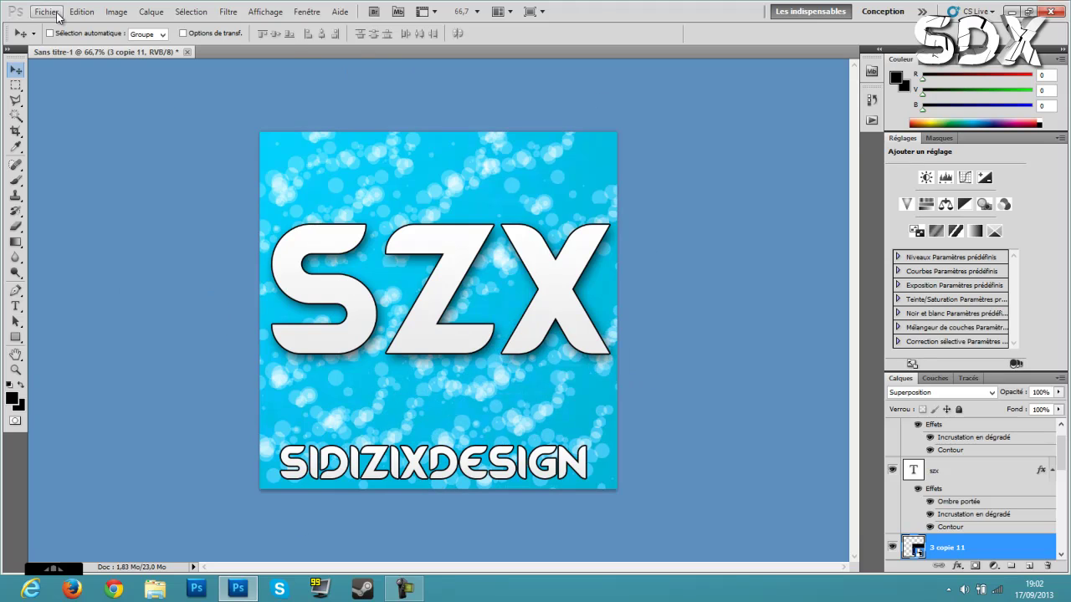
Step: Place the Fire 1 image from the Ressources folder's ScreenShots > Fire subfolder into the logo document
left_click(57, 15)
left_click(92, 268)
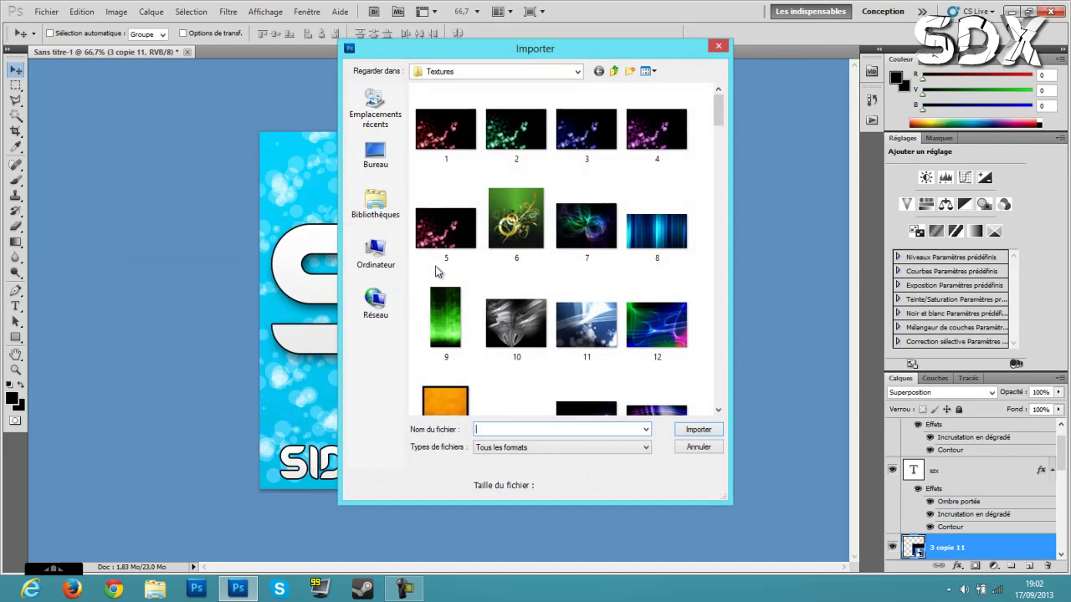
left_click(576, 73)
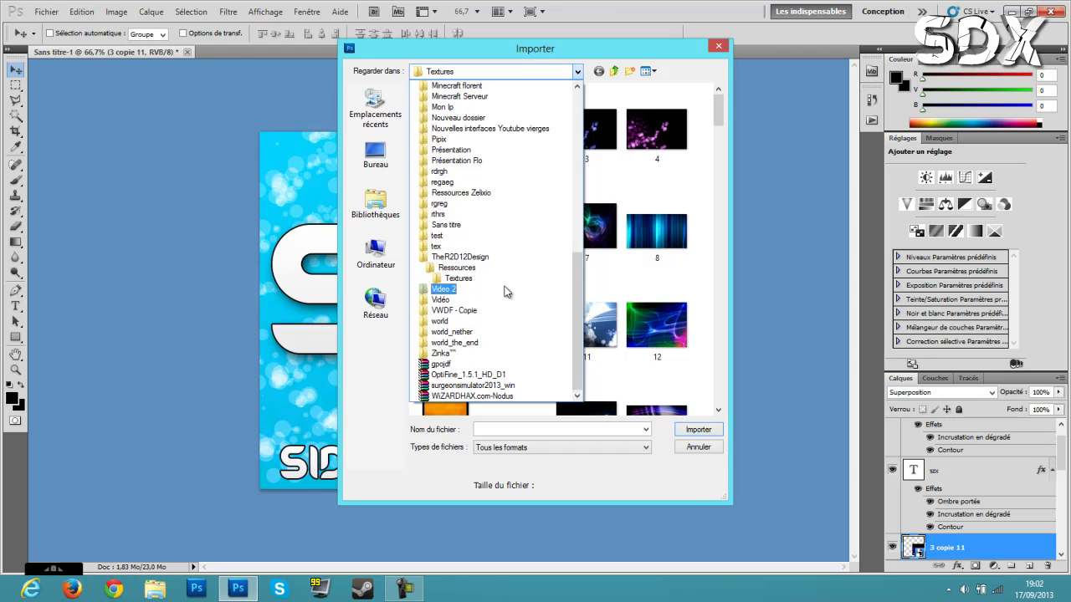
left_click(485, 269)
double_click(545, 151)
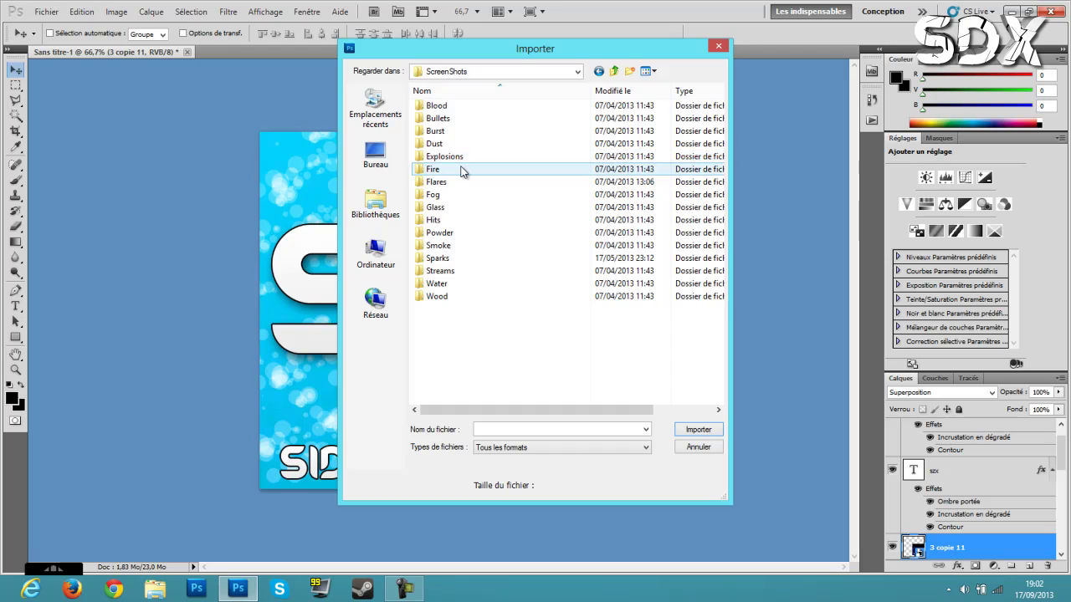
double_click(461, 169)
left_click(532, 147)
left_click(585, 138)
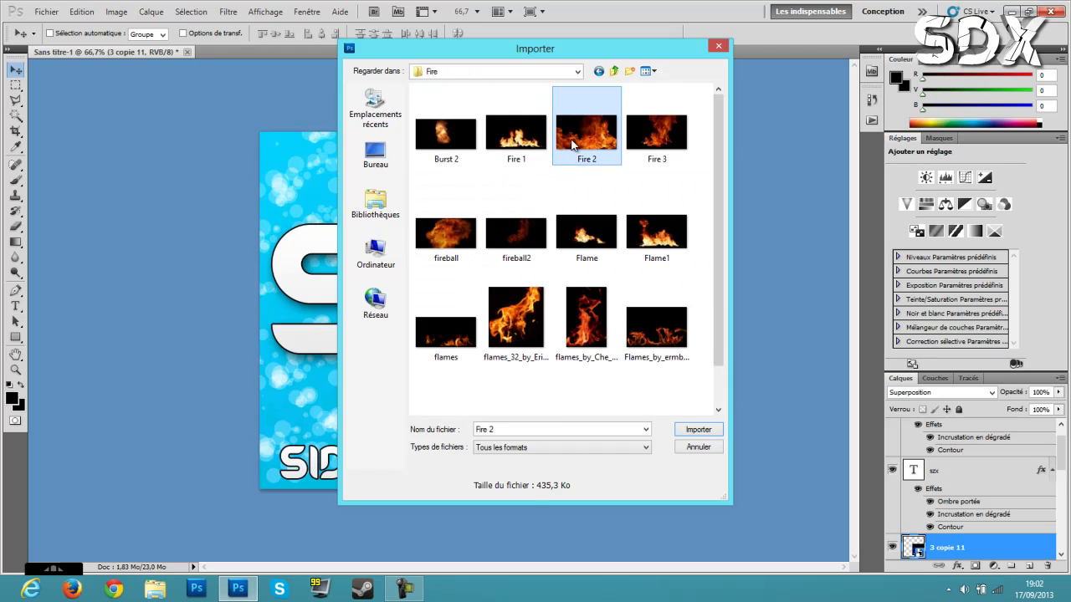
left_click(515, 143)
left_click(693, 429)
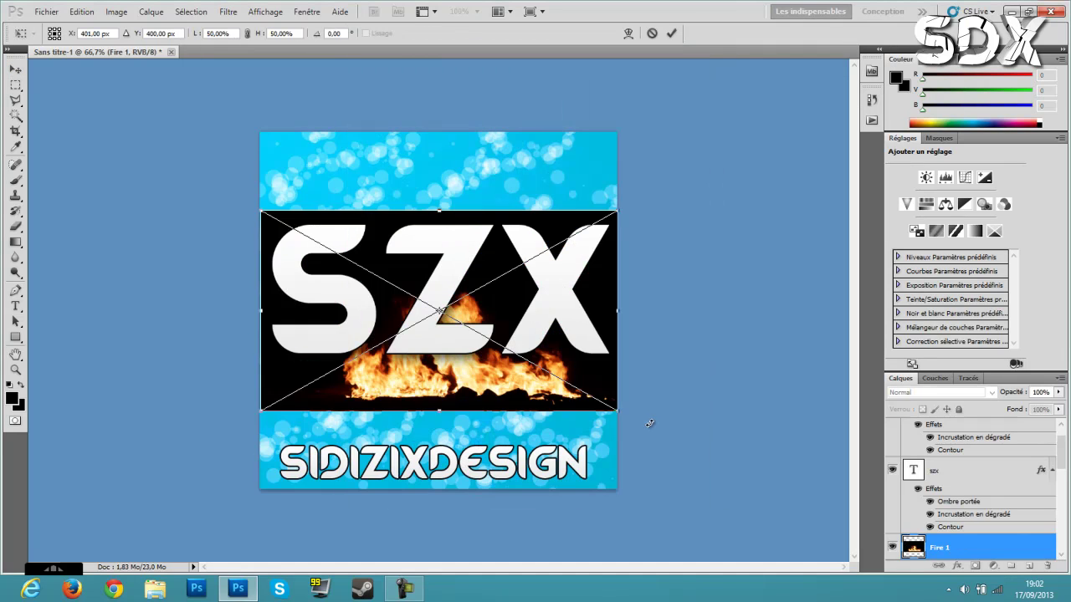
Step: Set the fire layer's blend mode to Superposition, position it behind the sidizixdesign text at about X 360, Y 622 px, and commit the placement
left_click_drag(483, 357, 470, 315)
left_click(937, 393)
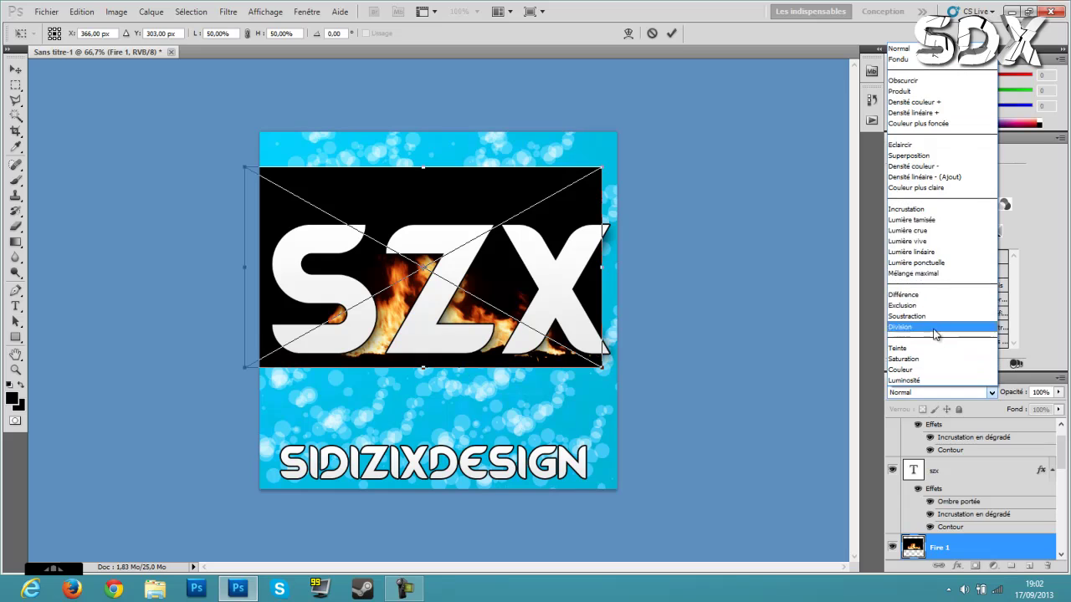
left_click(907, 210)
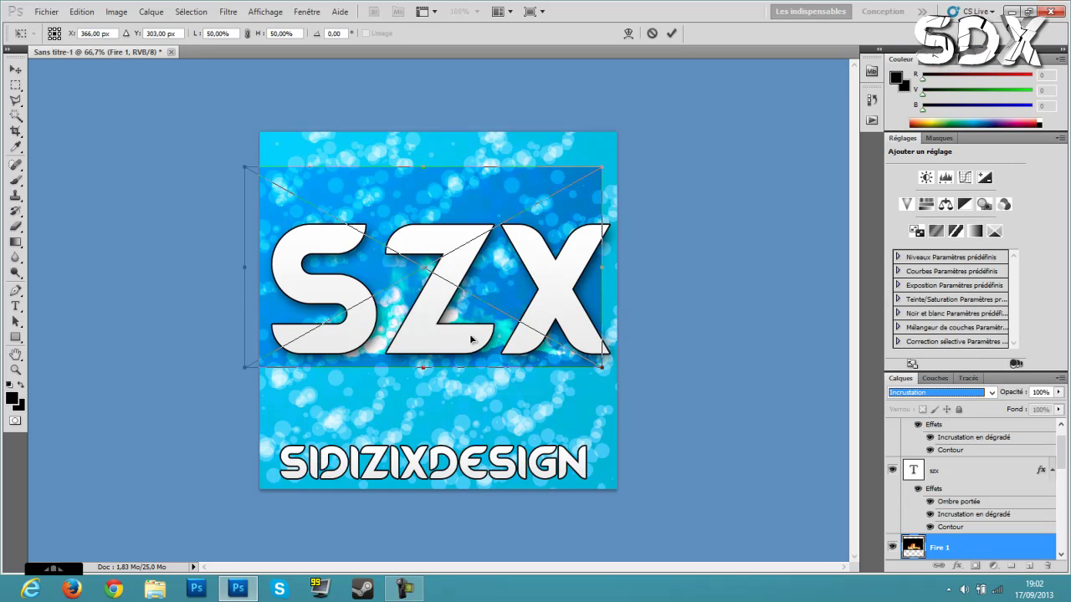
left_click(954, 395)
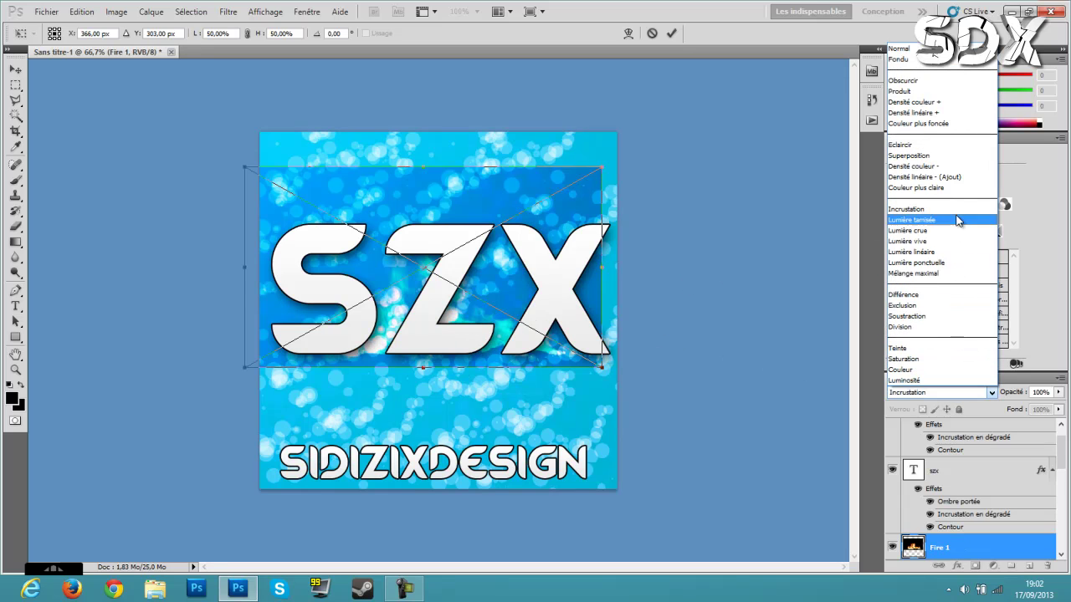
left_click(908, 155)
left_click_drag(536, 319, 509, 315)
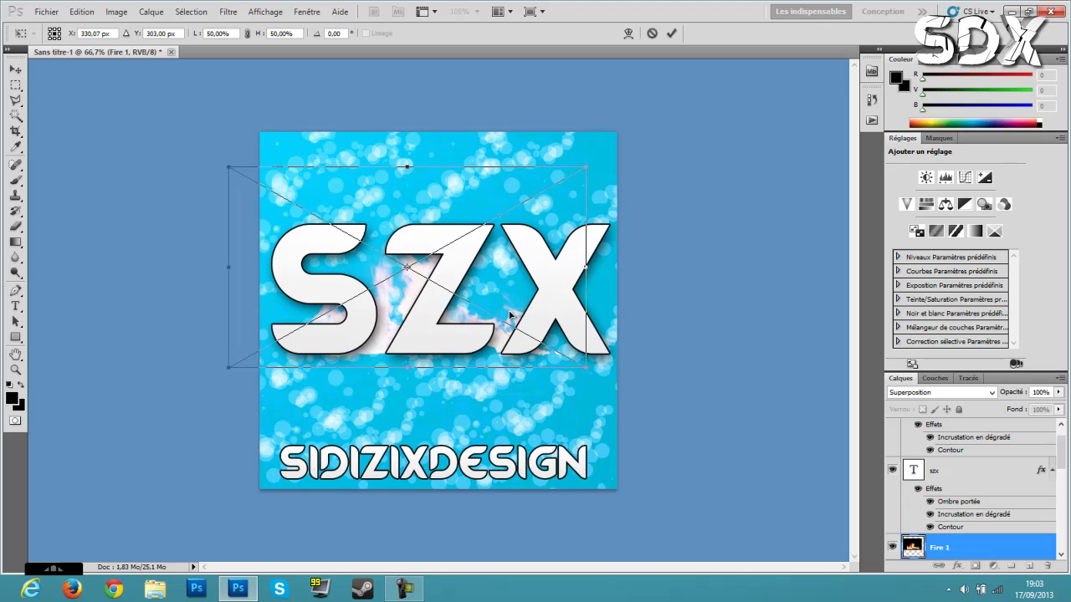
left_click_drag(509, 324, 519, 460)
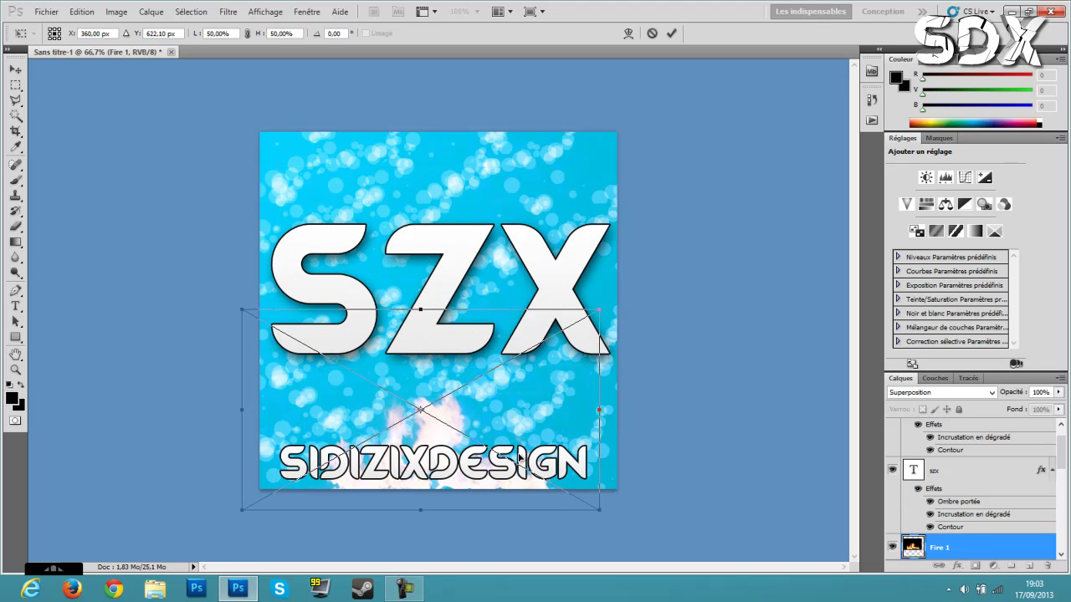
key("Return")
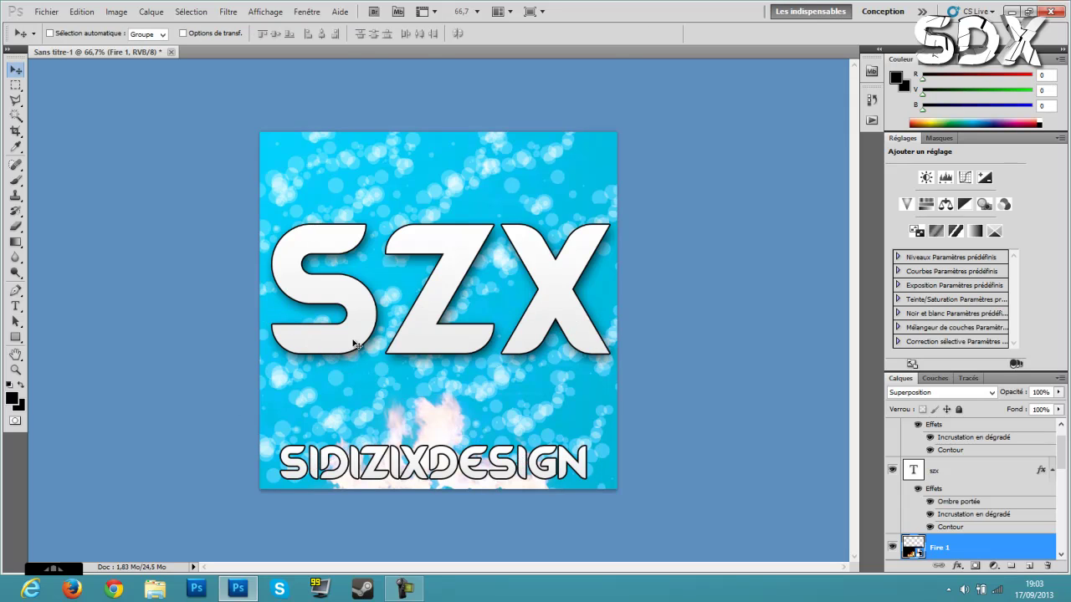
Step: Place the image named Flare from the ScreenShots > Flares folder into the logo document
left_click(50, 11)
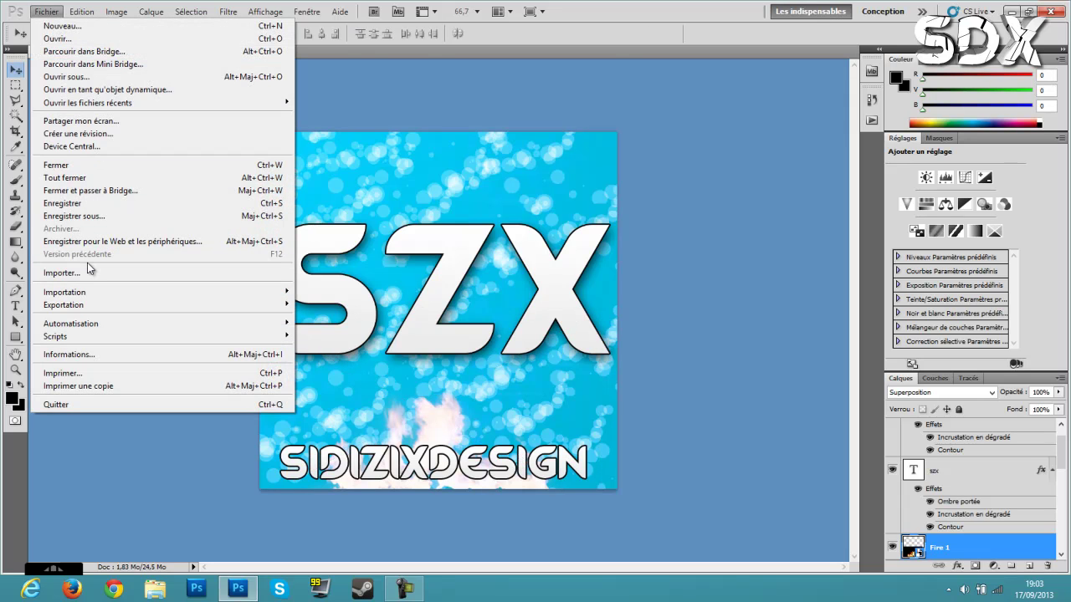
left_click(89, 272)
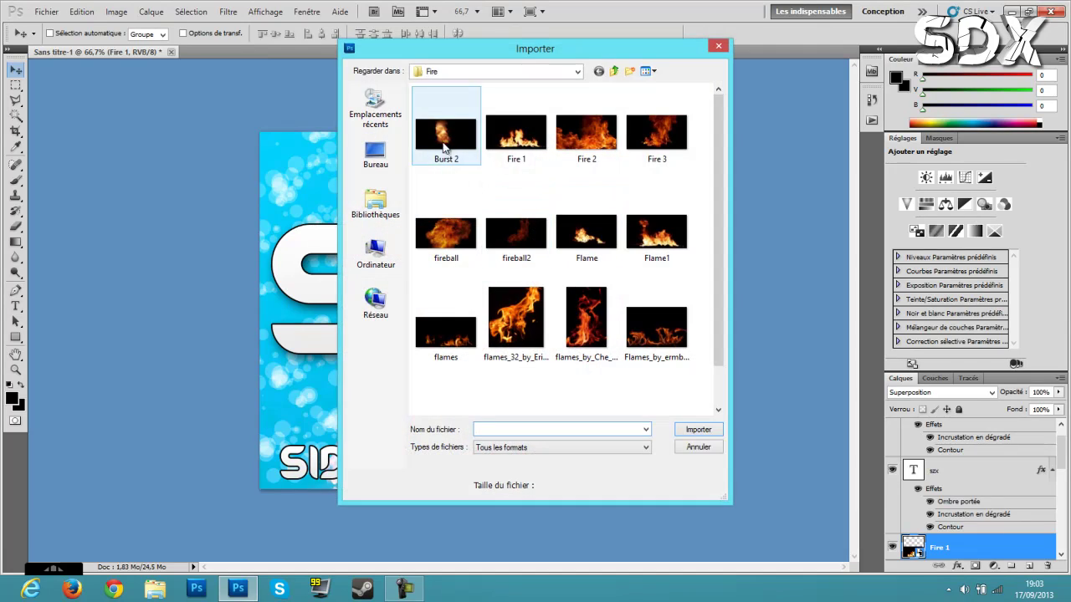
left_click(577, 72)
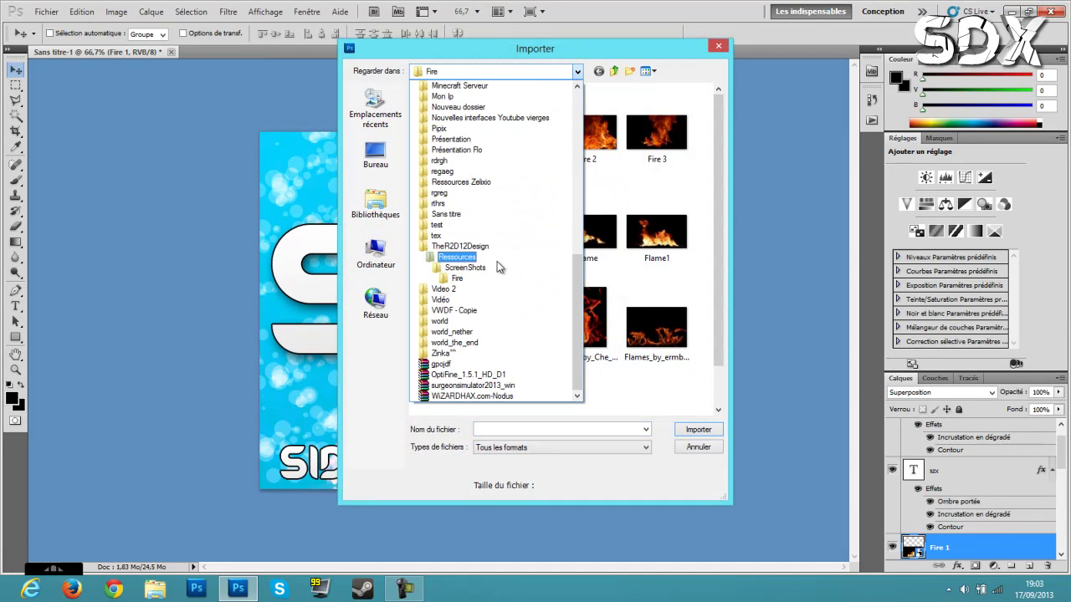
left_click(474, 258)
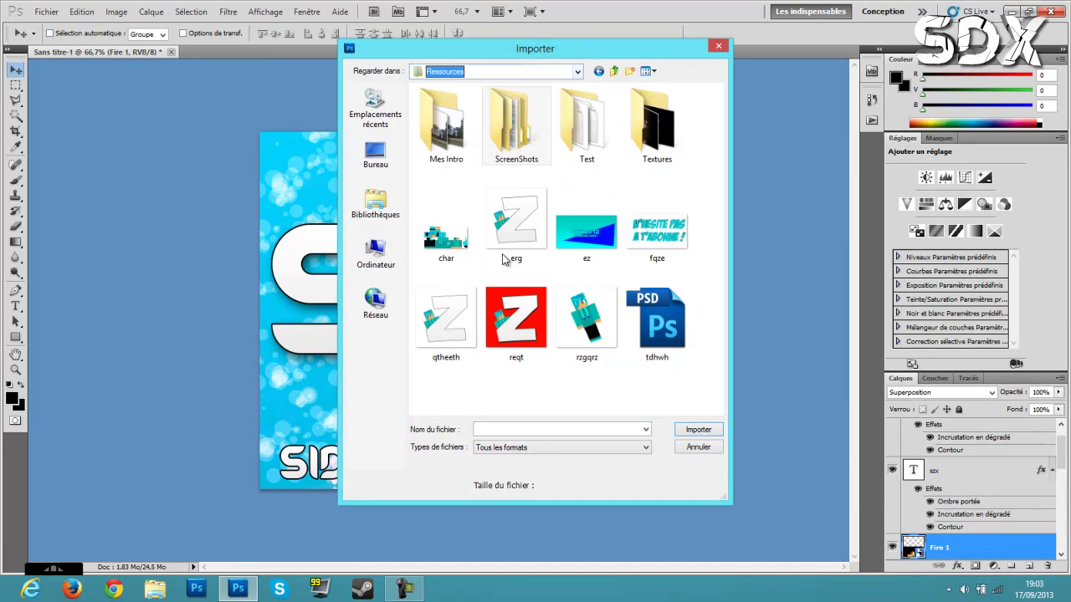
double_click(517, 130)
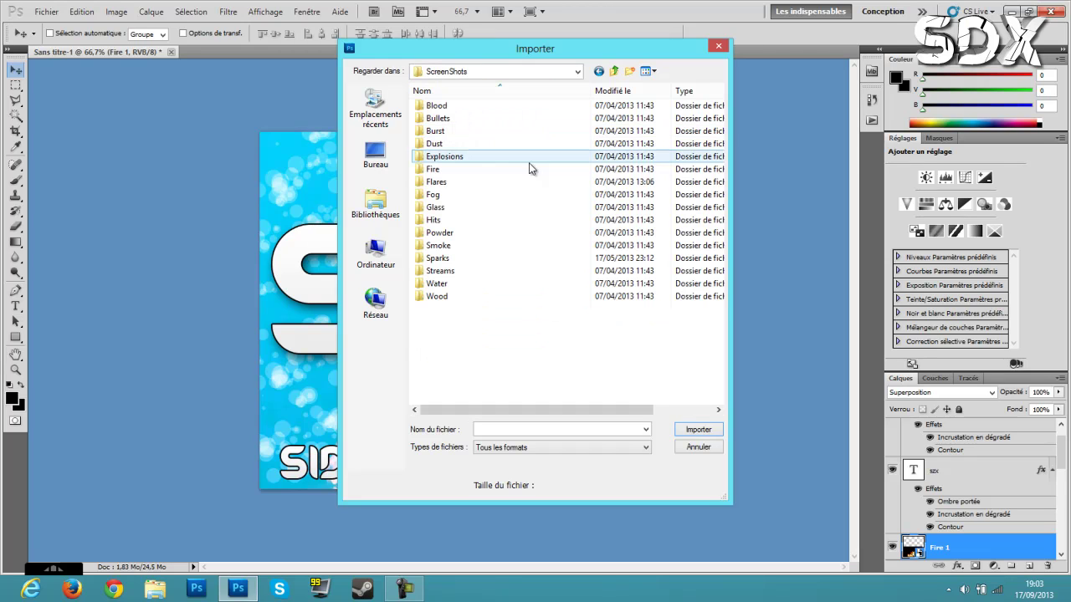
left_click(464, 184)
double_click(466, 184)
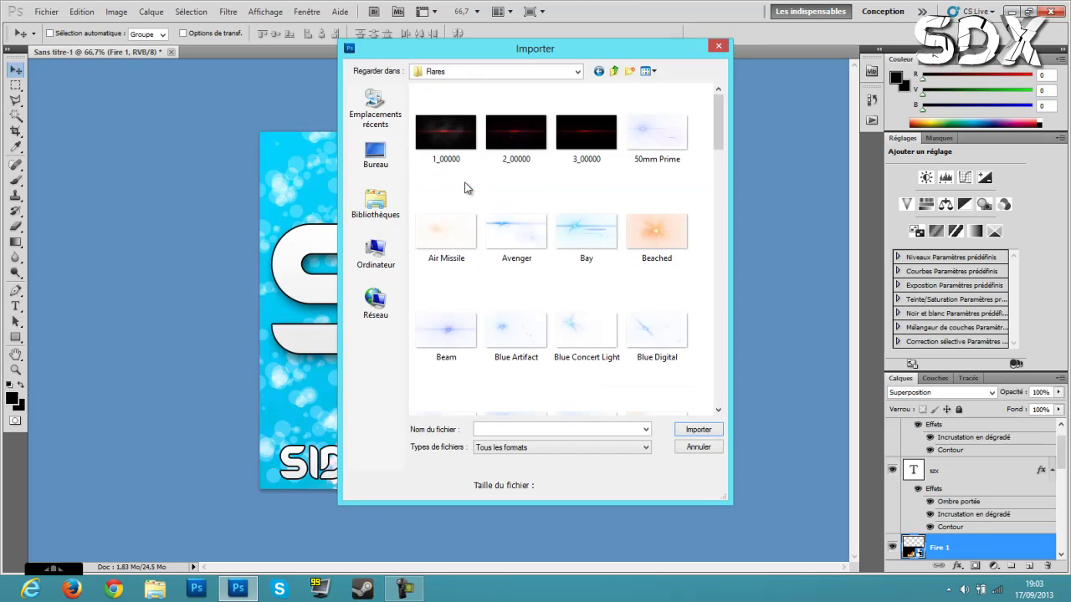
left_click_drag(718, 121, 717, 191)
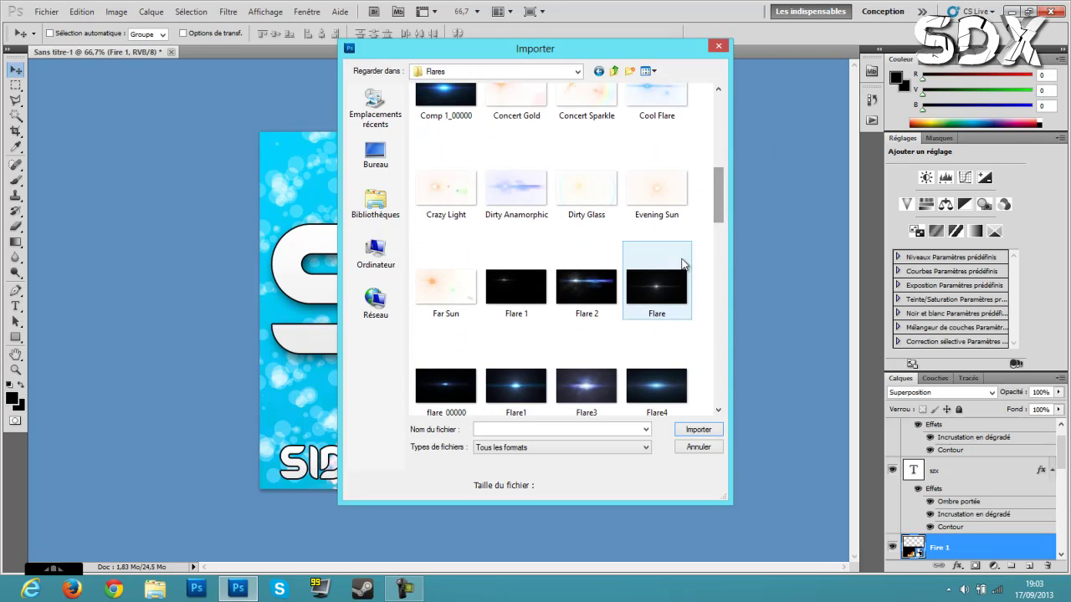
left_click(681, 264)
left_click(693, 429)
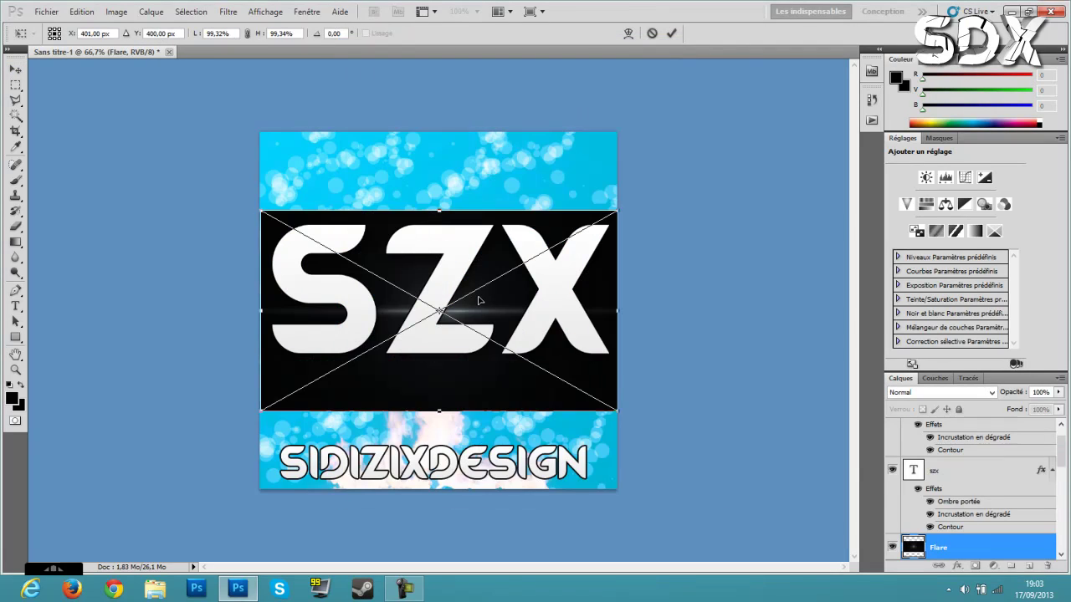
Step: Set the flare's blend mode to Superposition and position it just beneath the SZX letters at about X 389, Y 515 px
left_click_drag(488, 286, 476, 368)
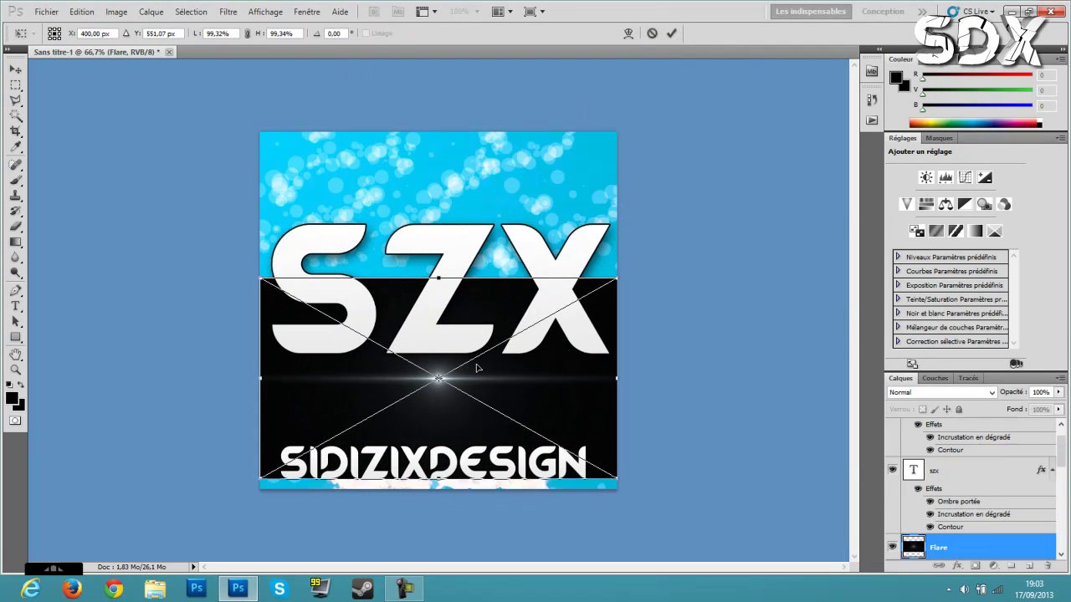
left_click(964, 394)
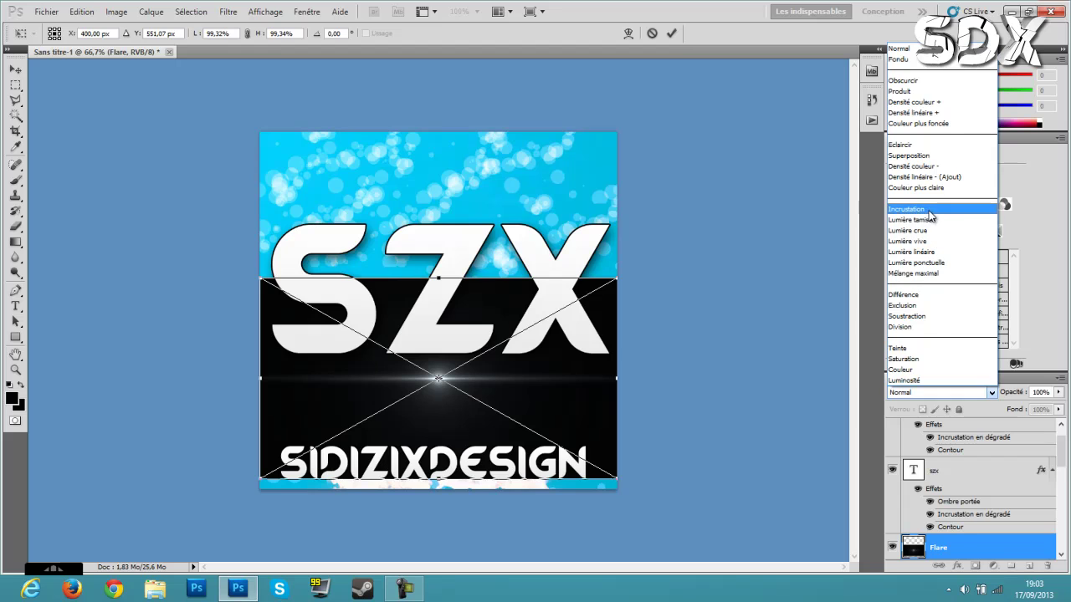
left_click(918, 157)
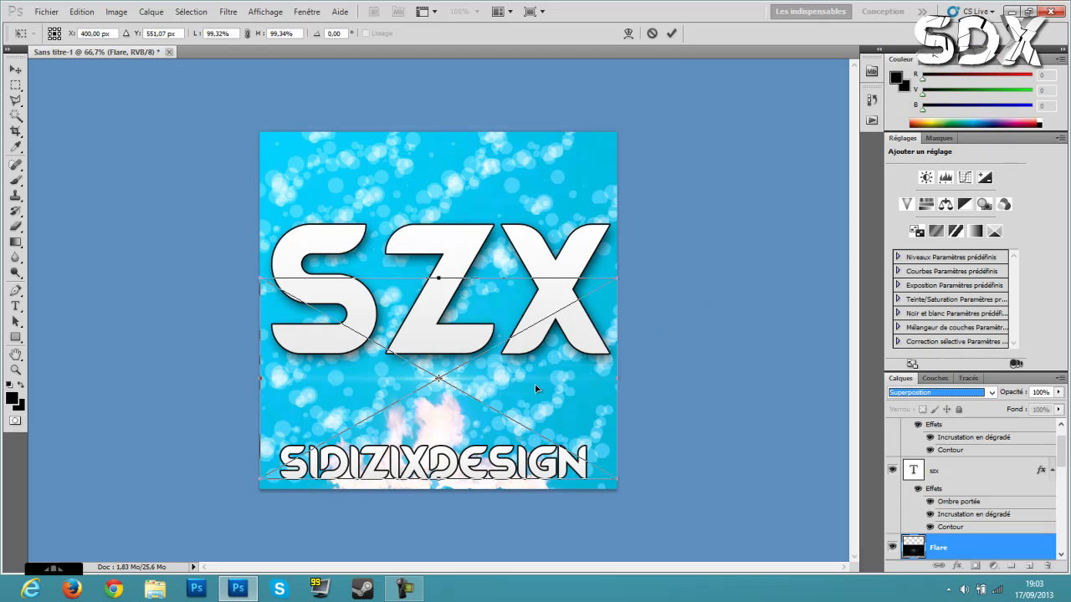
left_click_drag(538, 390, 530, 370)
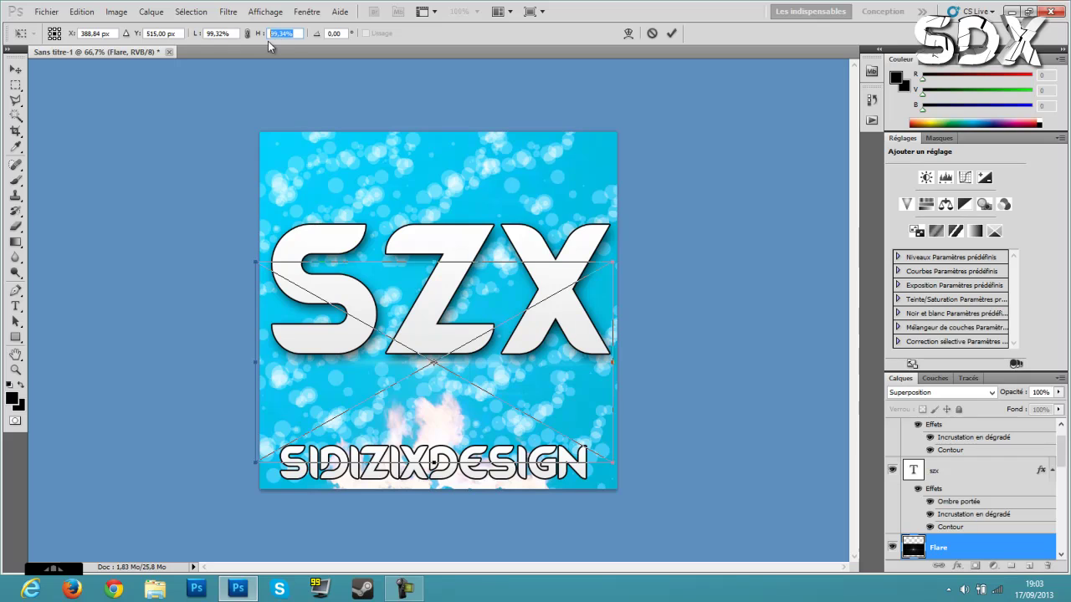
Step: Scale the flare to 120% in both height and width and commit its placement
type("120")
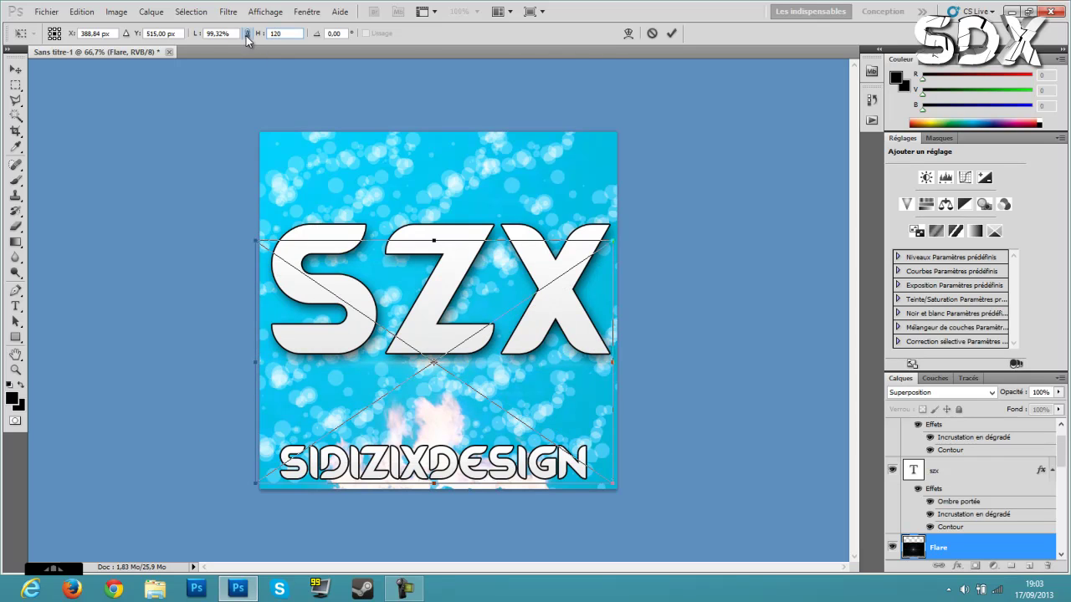
type("1204")
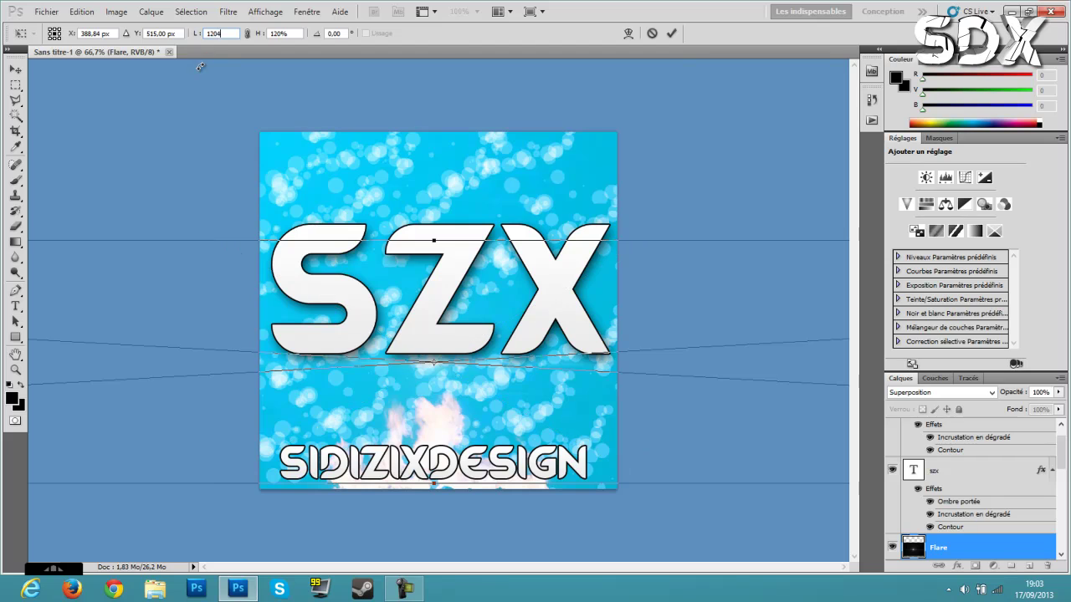
key("Return")
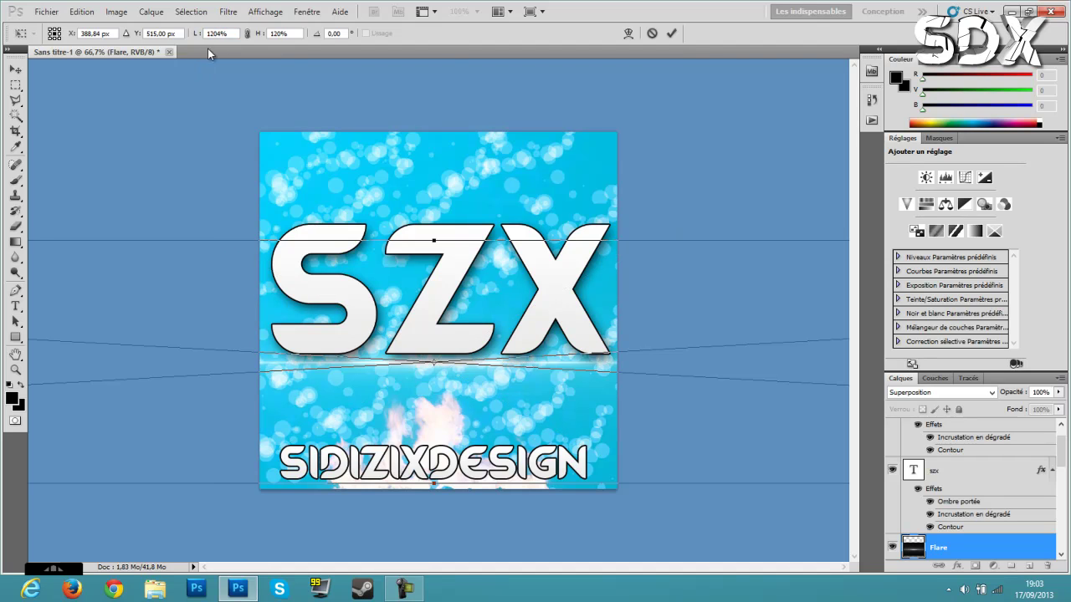
type("120")
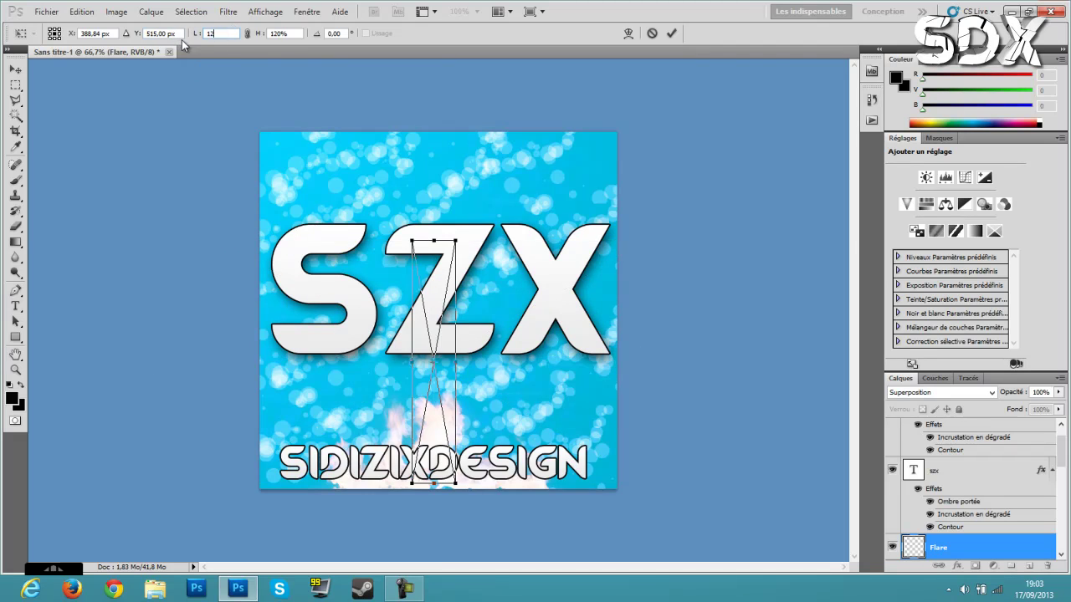
key("Return")
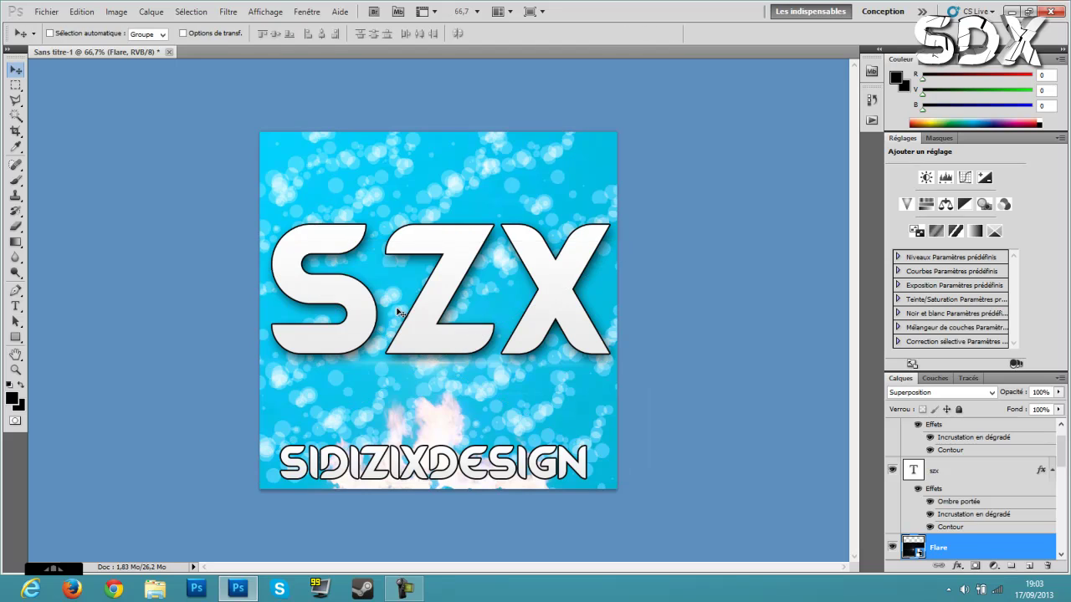
Step: Place the blue flare image Comp 1_00000 from the Flares folder into the logo document
left_click(75, 11)
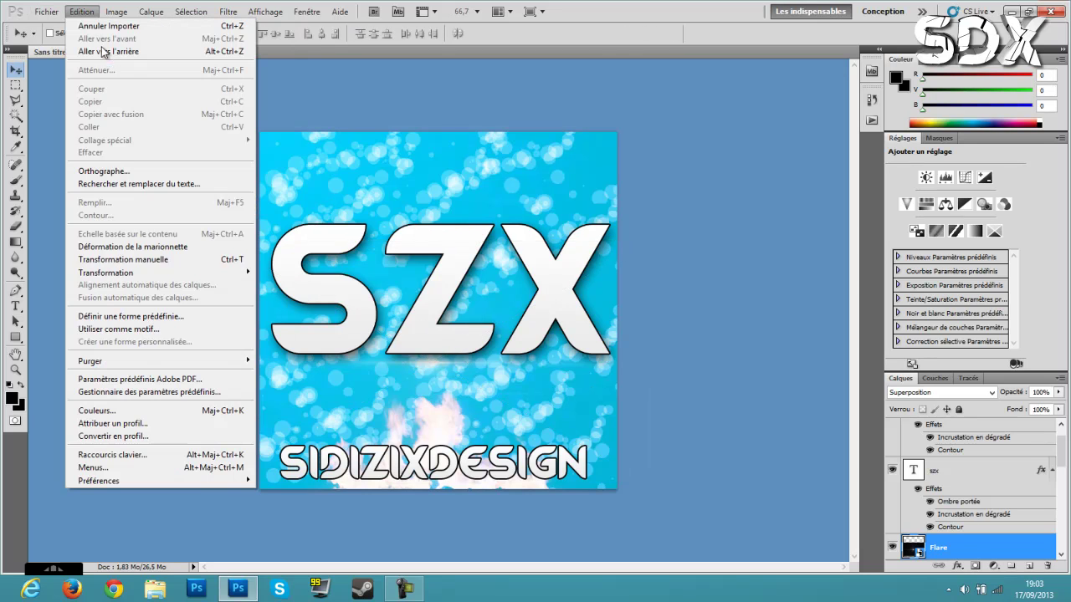
mouse_move(46, 11)
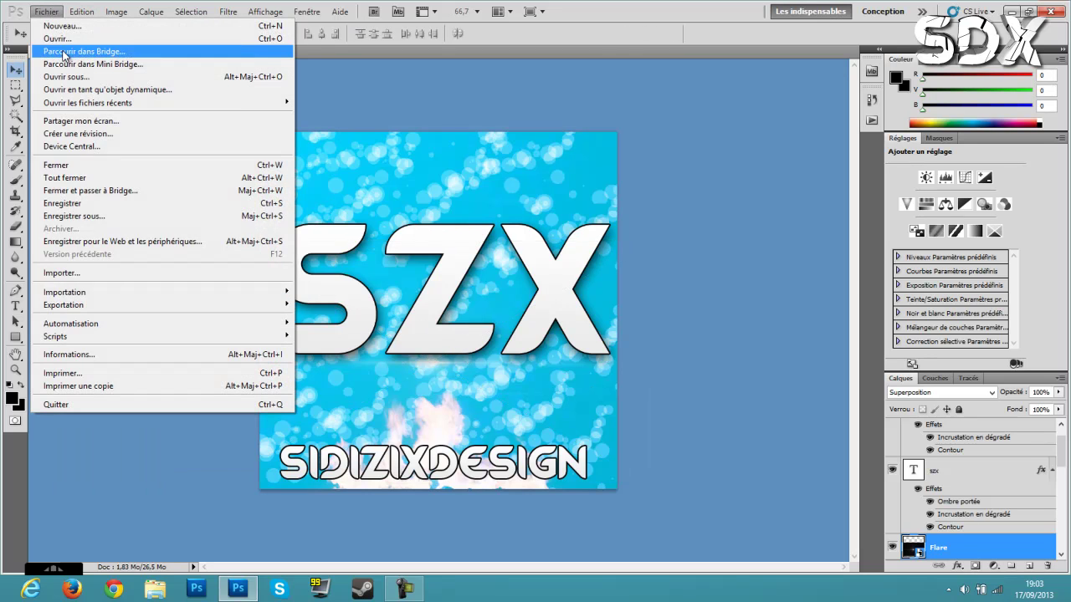
left_click(92, 272)
scroll(658, 147, "down", 5)
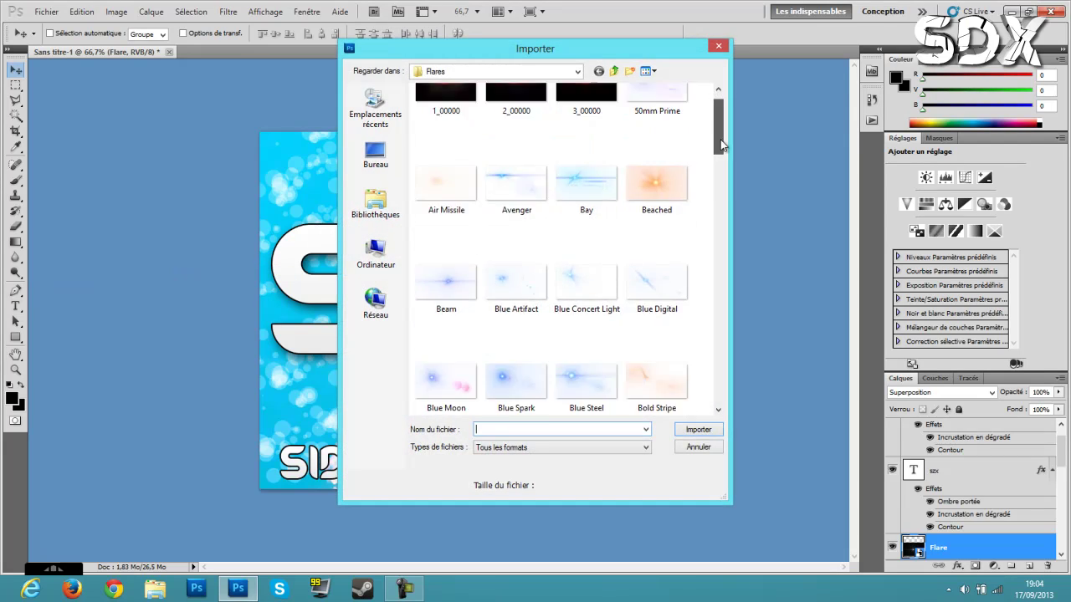
double_click(455, 187)
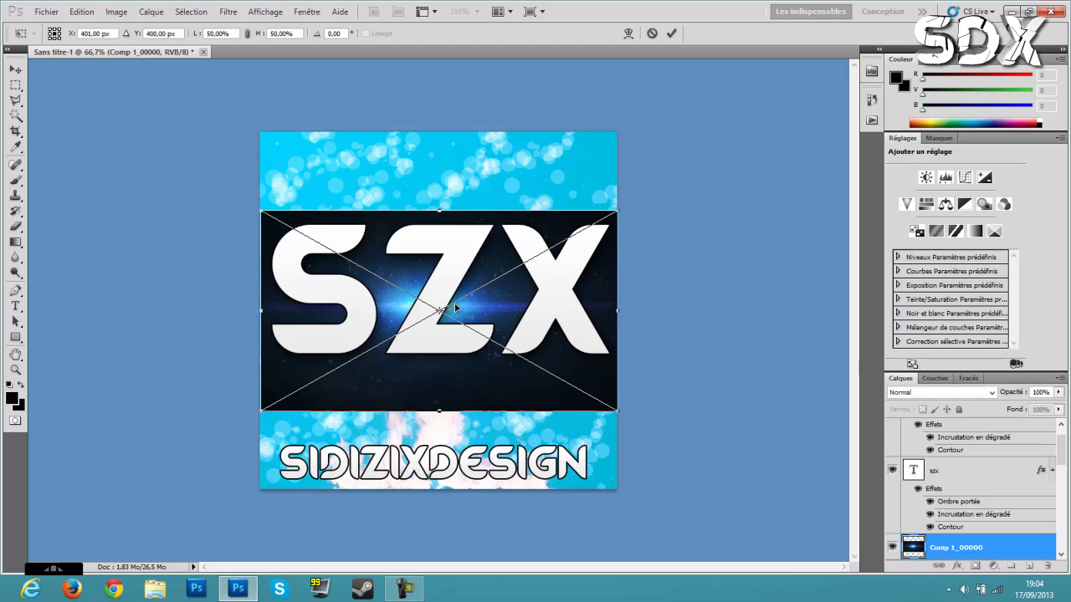
Step: Set the Comp 1_00000 layer's blend mode to Superposition and position it beneath the SZX letters at about X 400, Y 528 px
left_click_drag(453, 300, 452, 357)
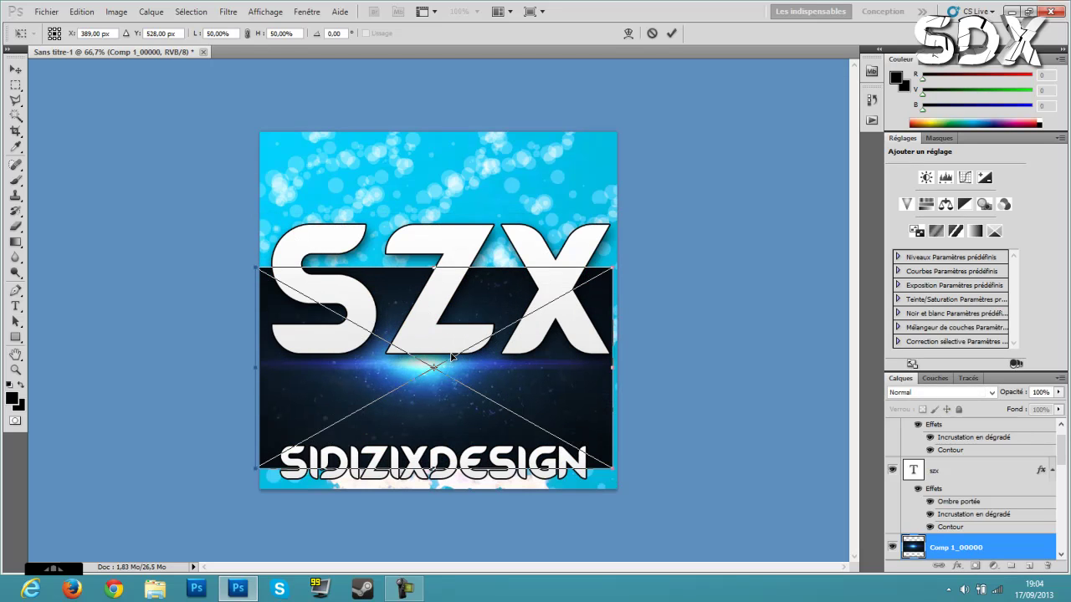
left_click(937, 393)
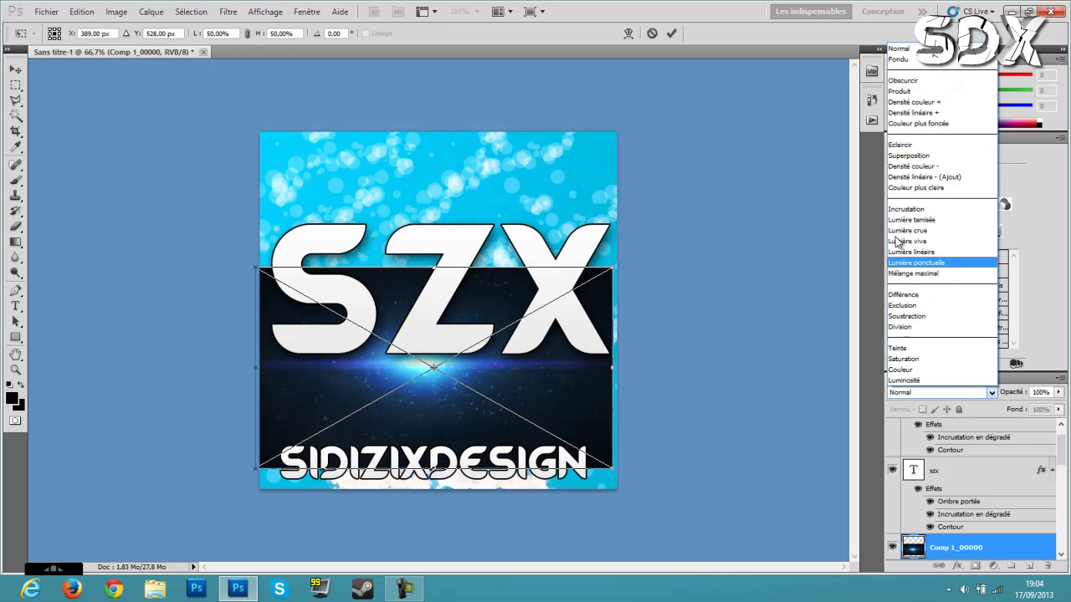
left_click(895, 154)
left_click_drag(517, 379, 514, 391)
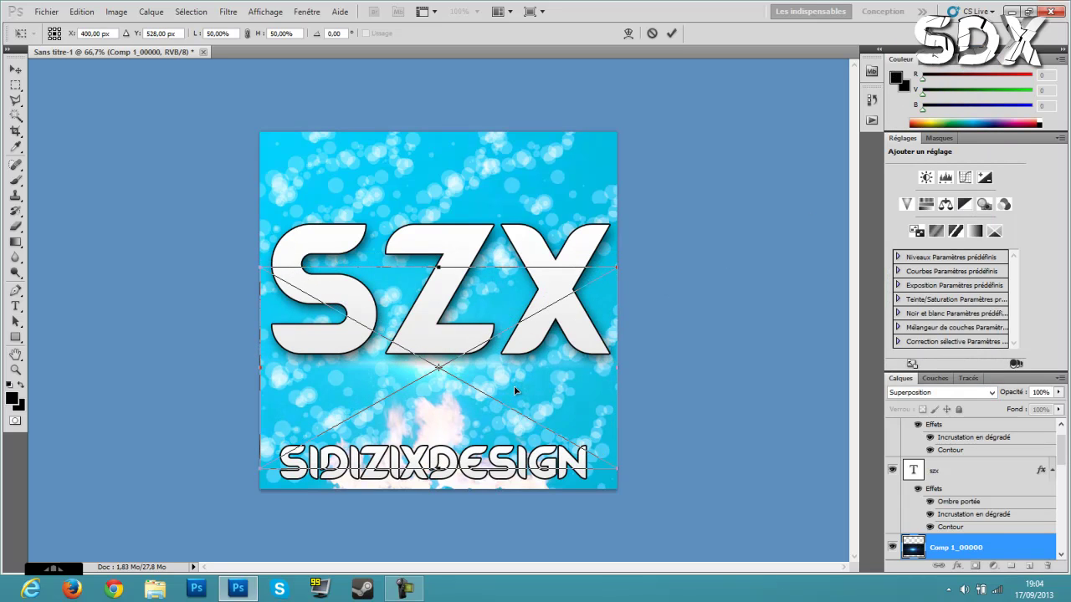
Step: Try the Obscurcir, Différence and Incrustation blend modes on the Comp 1_00000 flare layer
left_click(920, 392)
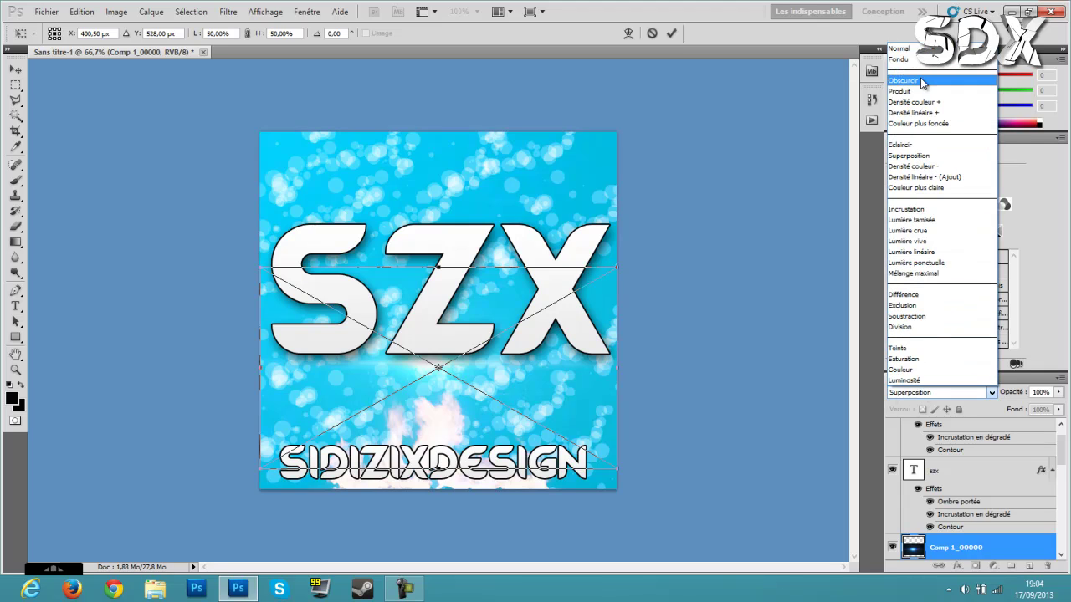
left_click(920, 79)
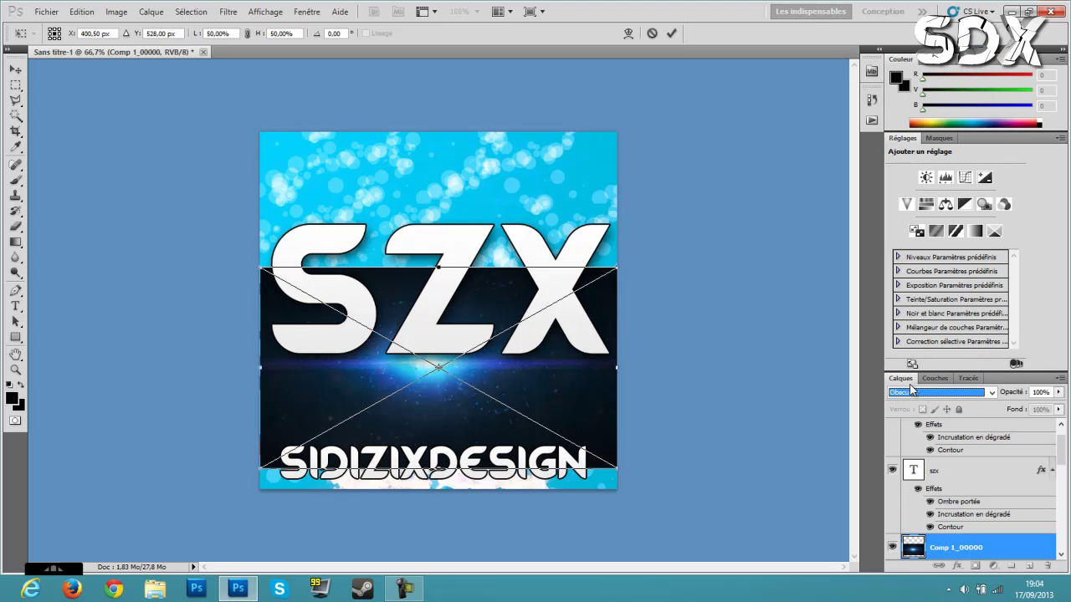
left_click(911, 390)
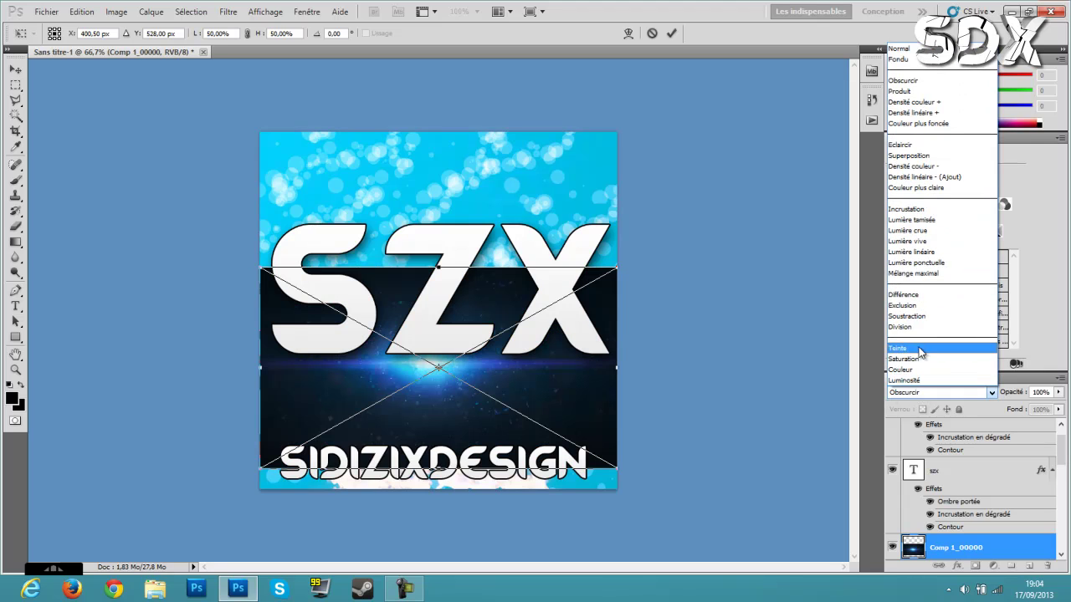
left_click(914, 294)
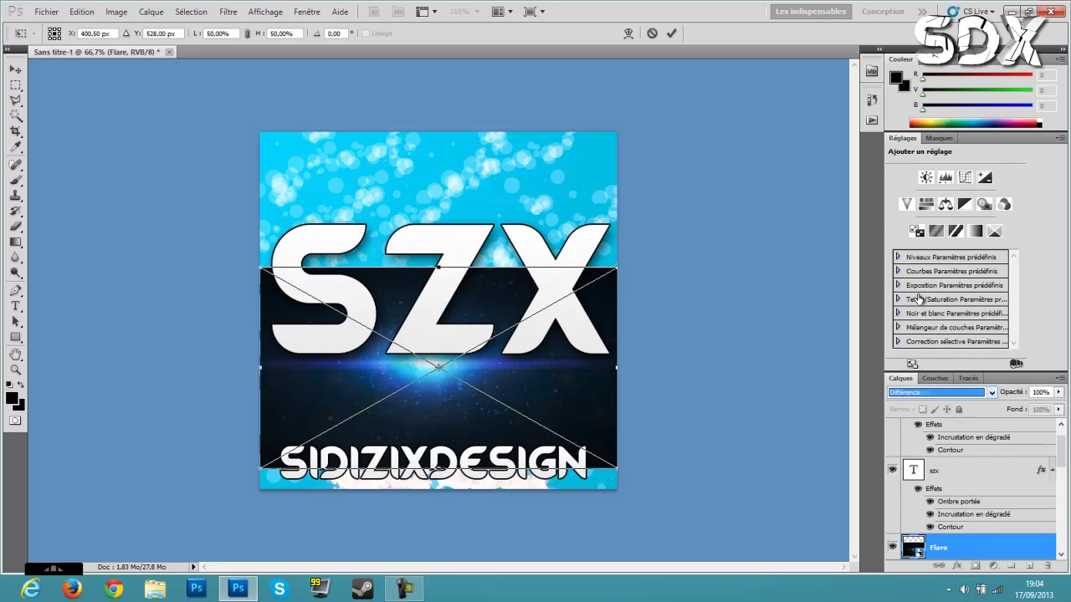
left_click(909, 392)
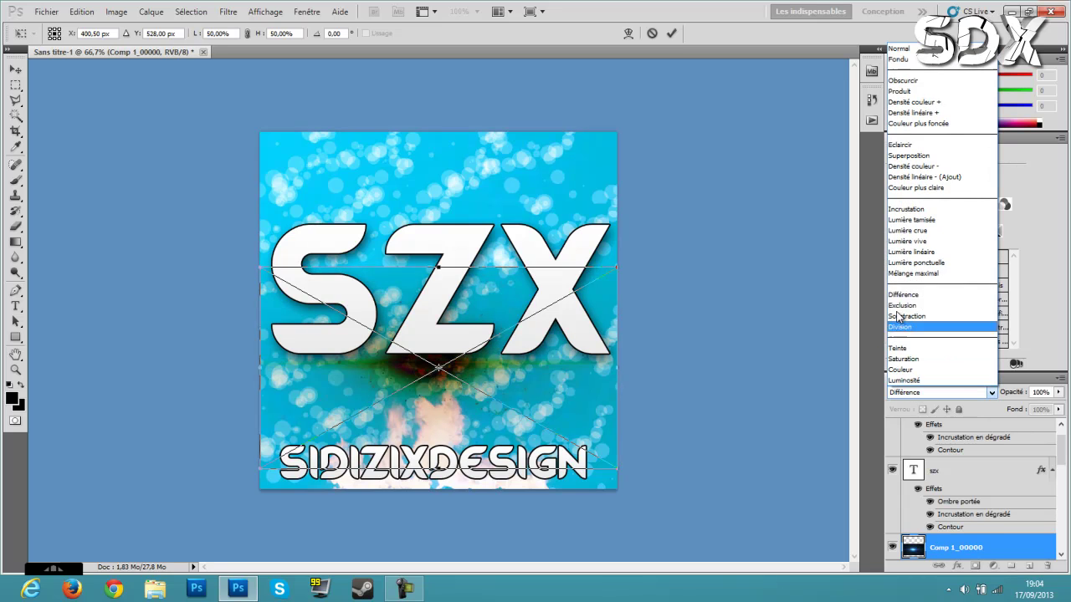
left_click(918, 209)
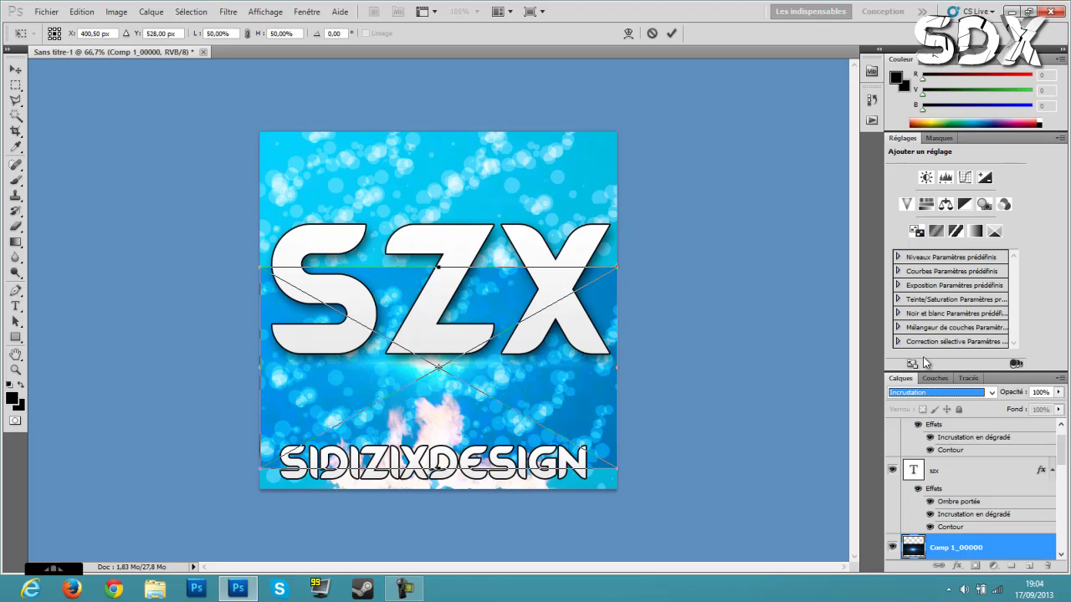
left_click(939, 393)
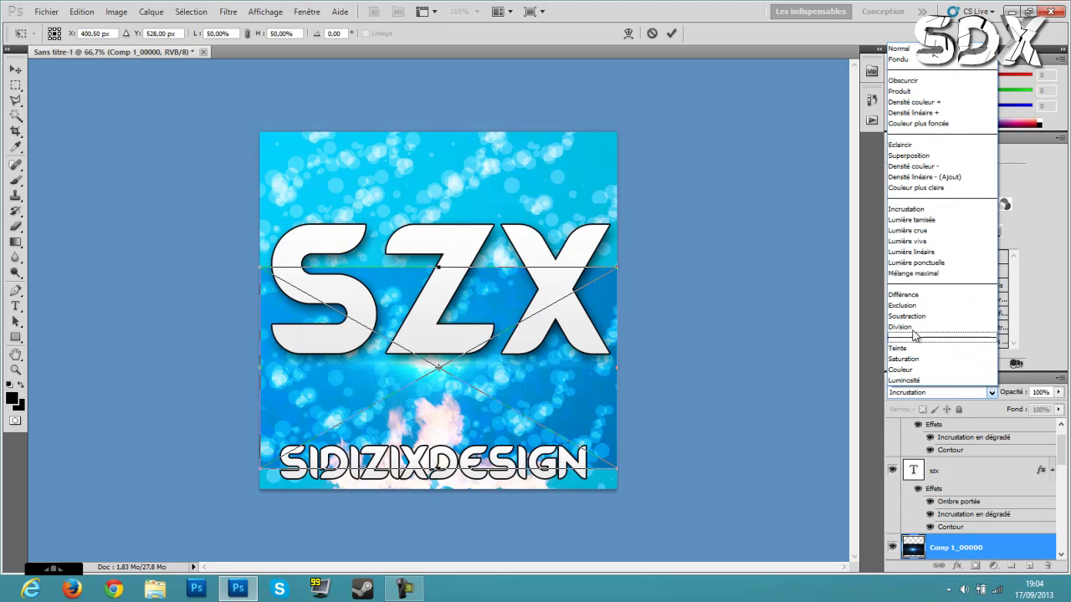
left_click(903, 86)
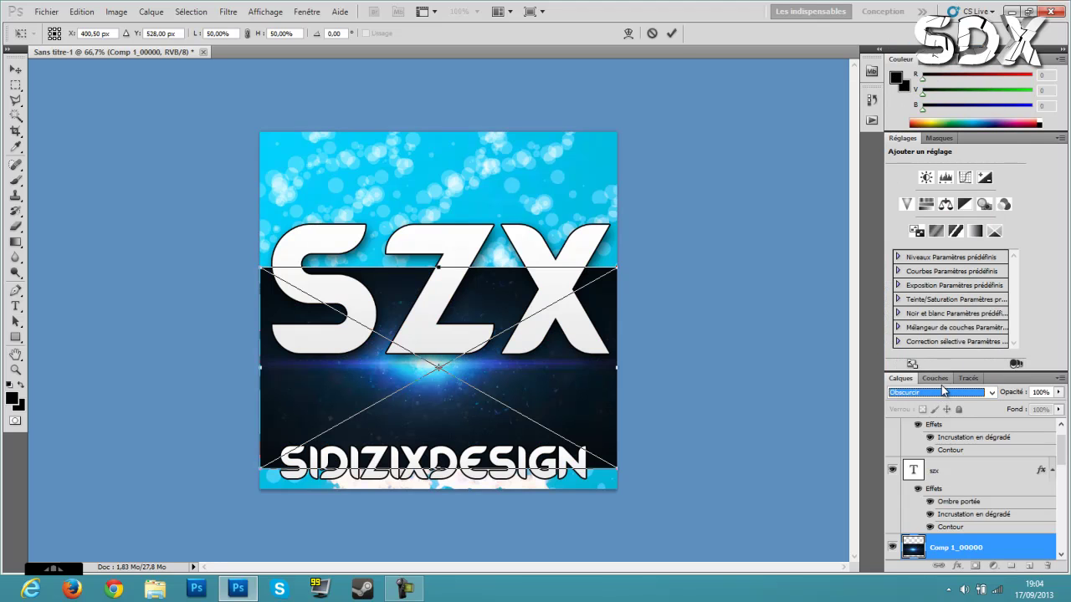
Step: Set the Comp 1_00000 layer's blend mode to Superposition and commit its placement
left_click(943, 391)
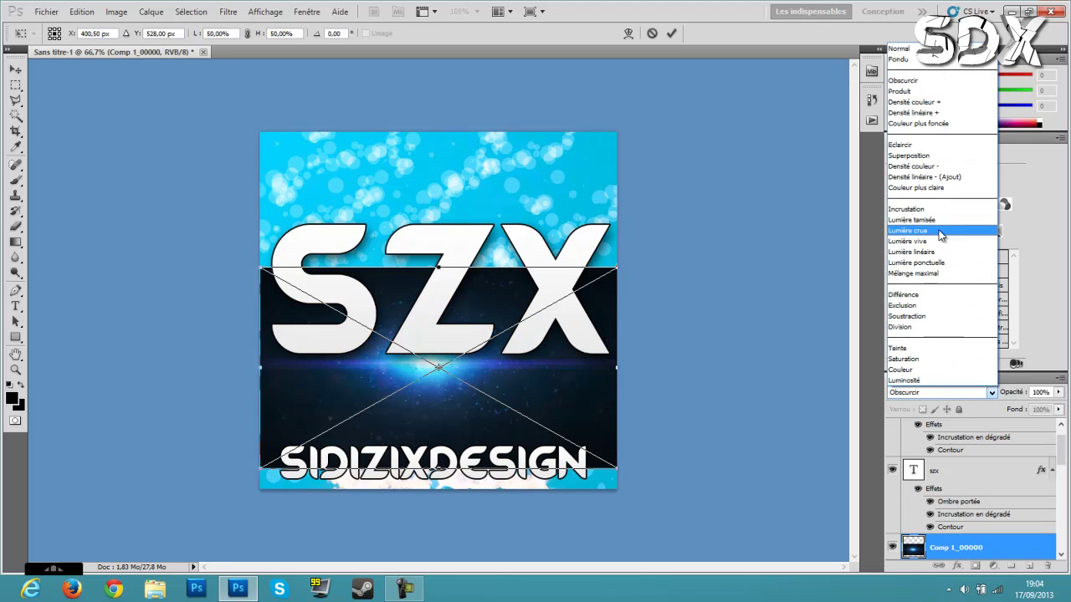
left_click(937, 150)
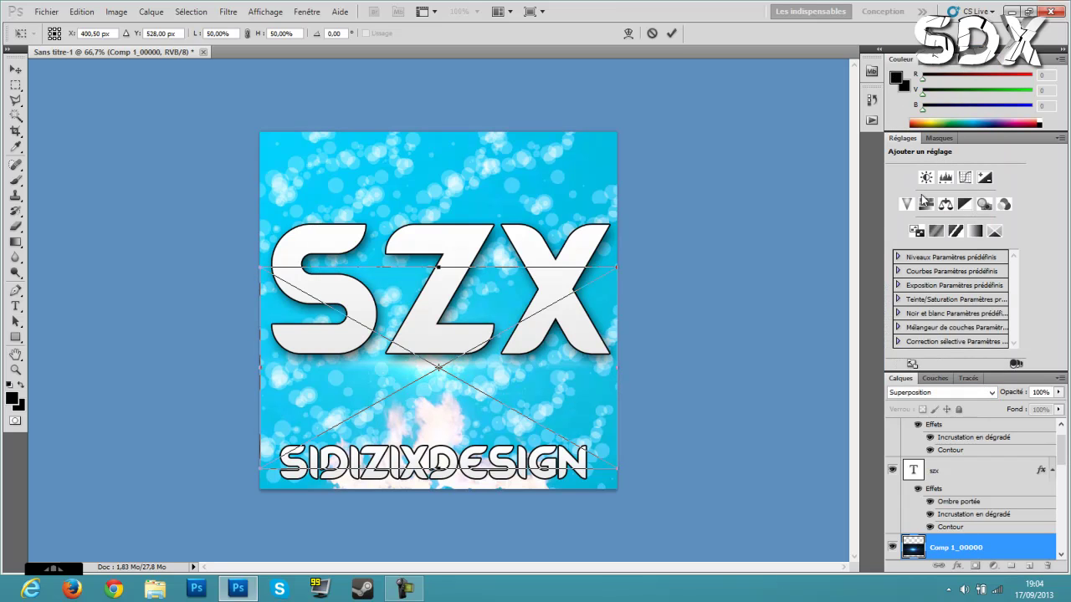
key("Return")
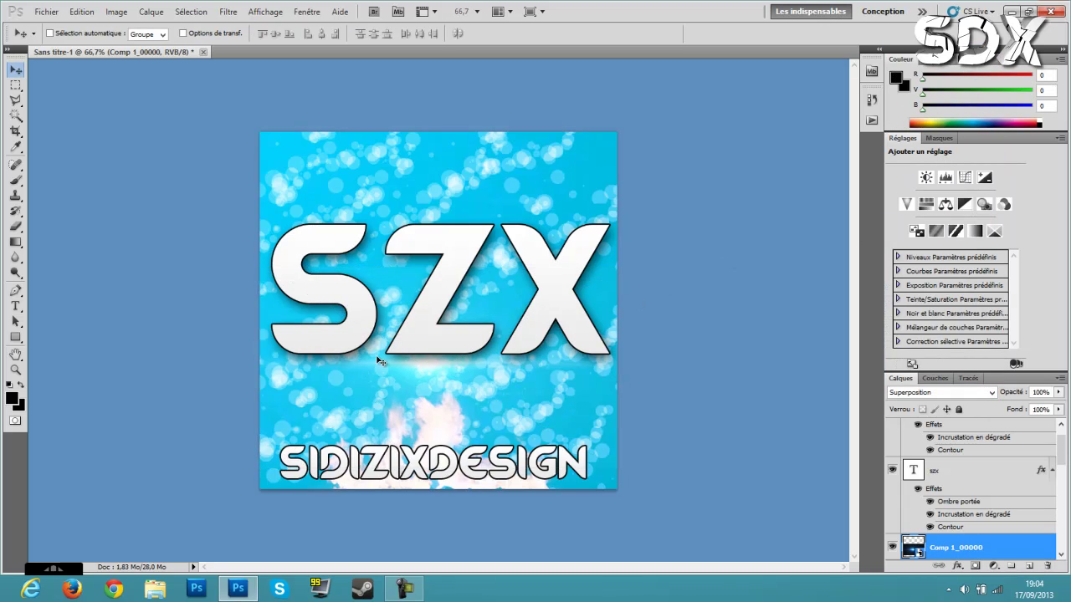
Step: Place the Dirty Anamorphic image from the Flares folder beneath the SZX letters at about X 389, Y 547 px
left_click(46, 12)
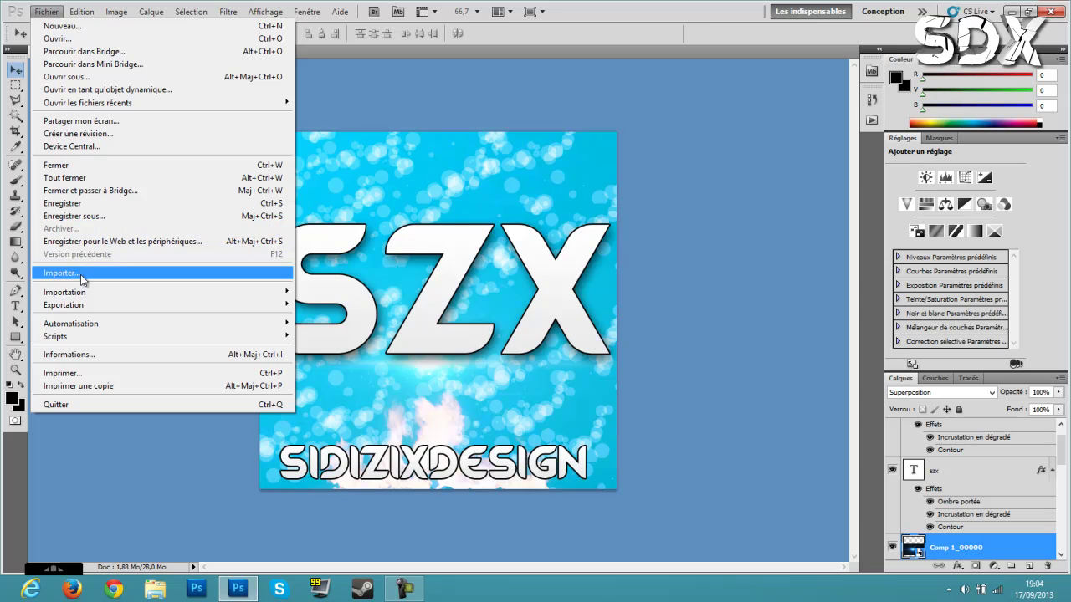
left_click(201, 271)
left_click_drag(714, 121, 714, 209)
left_click(513, 148)
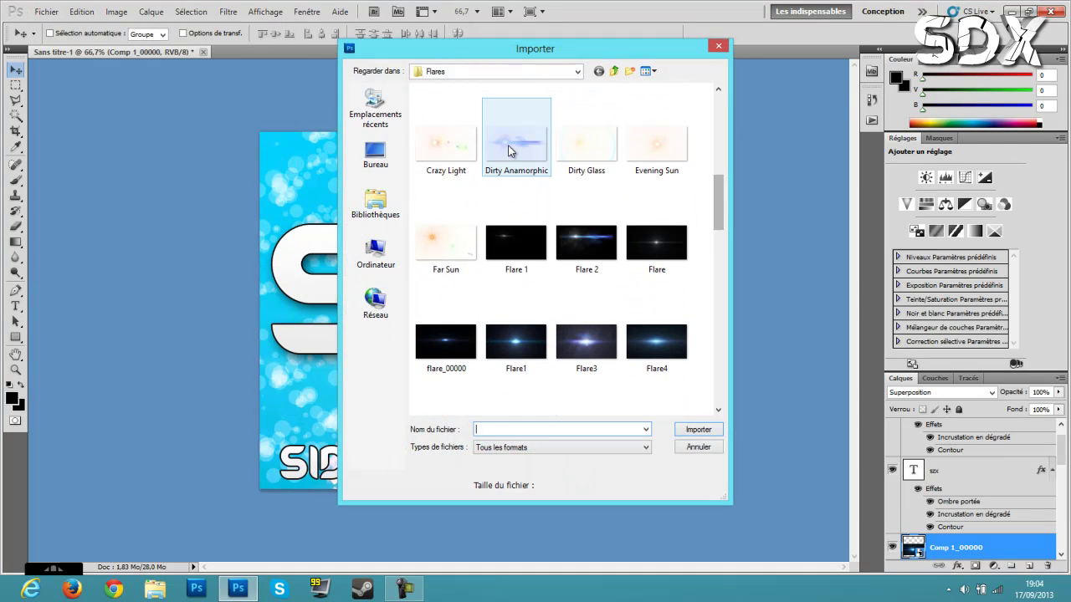
left_click(698, 429)
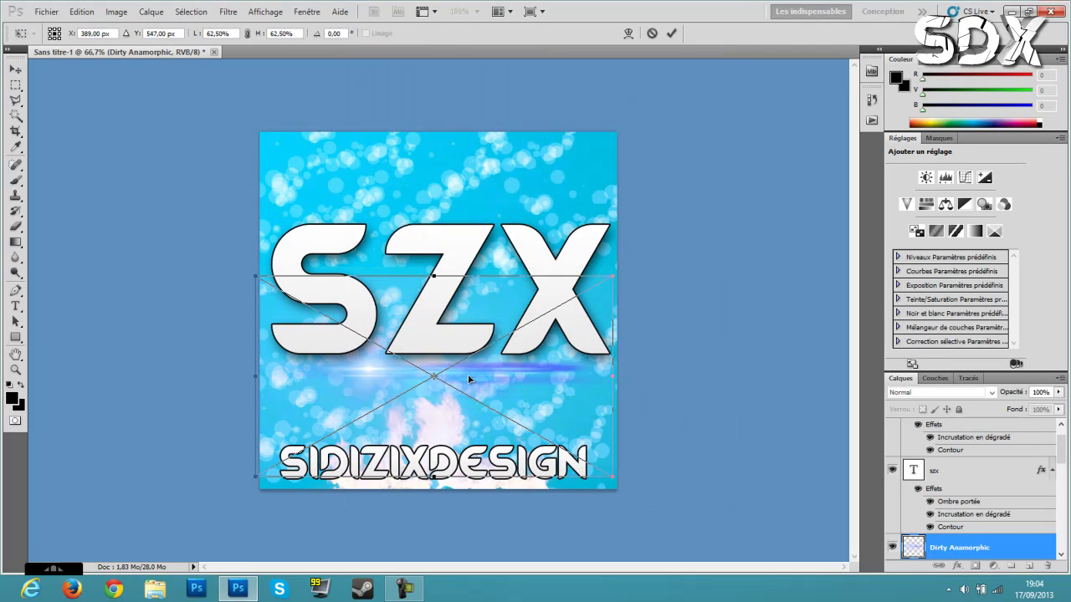
key("Return")
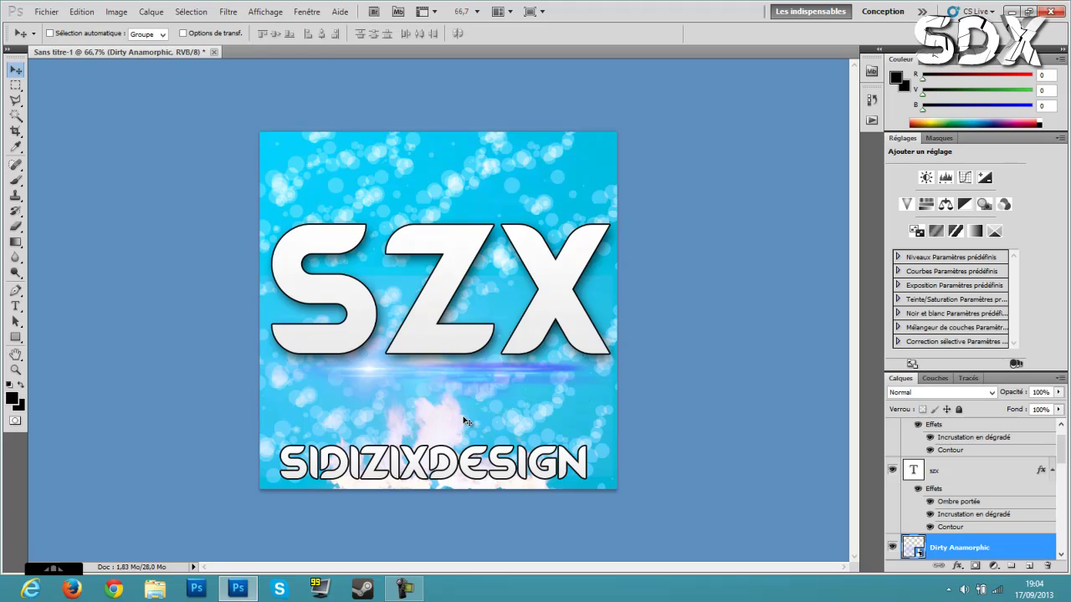
Step: Delete the Comp 1_00000 and Flare layers together
mouse_move(1067, 462)
left_mouse_down()
mouse_move(1063, 447)
mouse_move(1065, 476)
left_mouse_up()
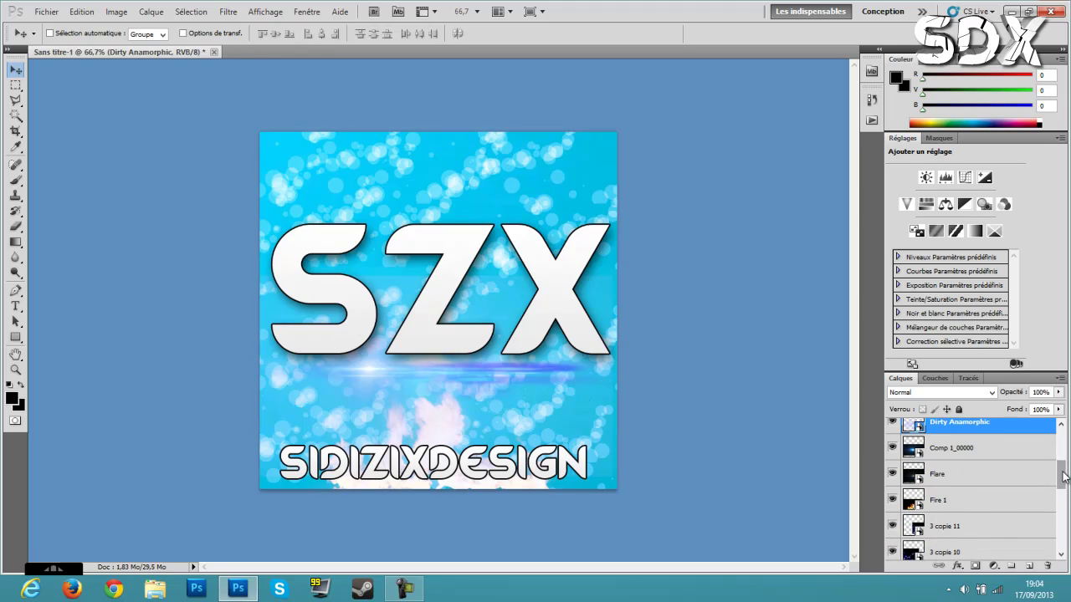
left_click(1000, 449)
left_click(989, 480, "shift")
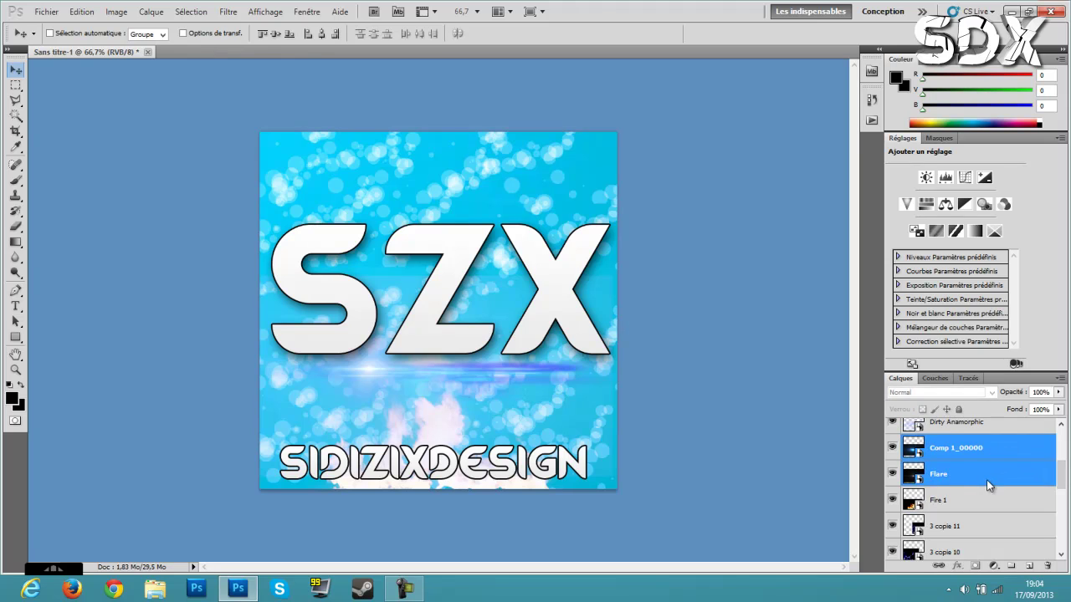
right_click(986, 483)
left_click(984, 174)
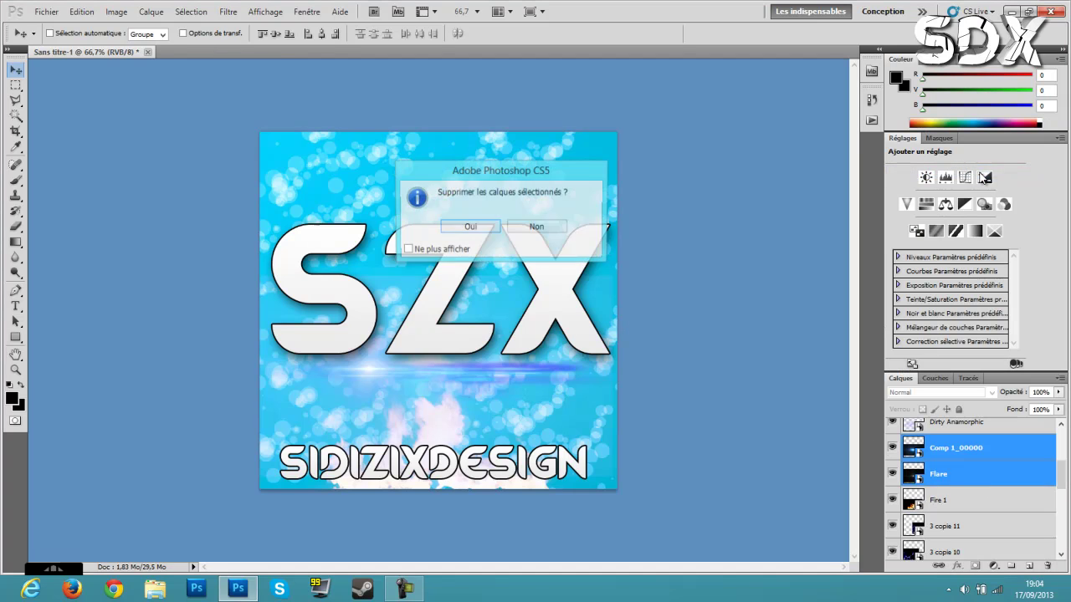
left_click(498, 228)
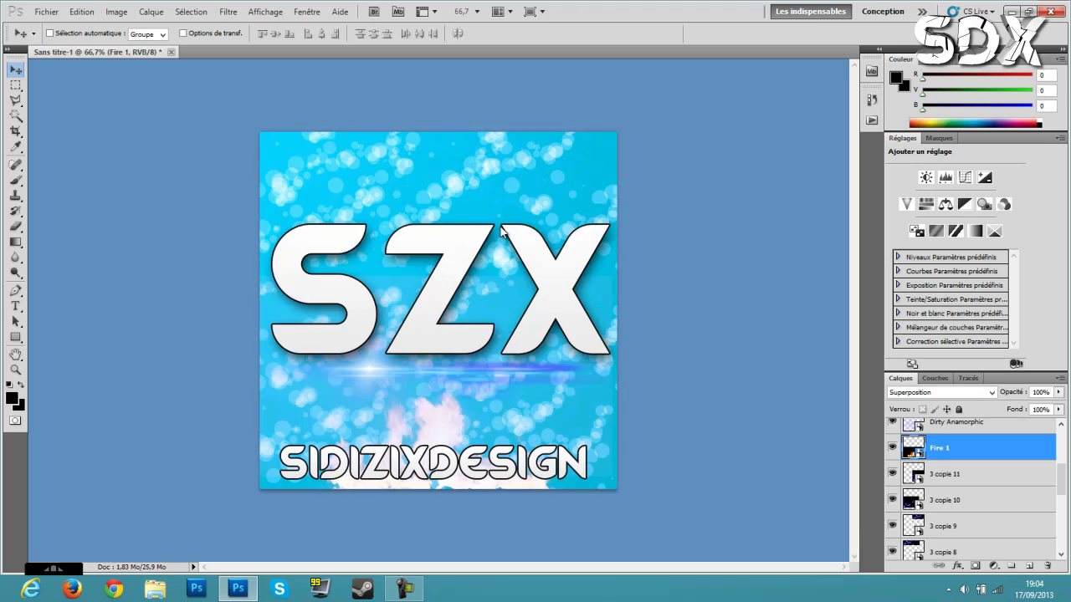
Step: Export the logo for the web as a transparent PNG-24 named "lol" in the Youtube folder
left_click(46, 12)
left_click(125, 241)
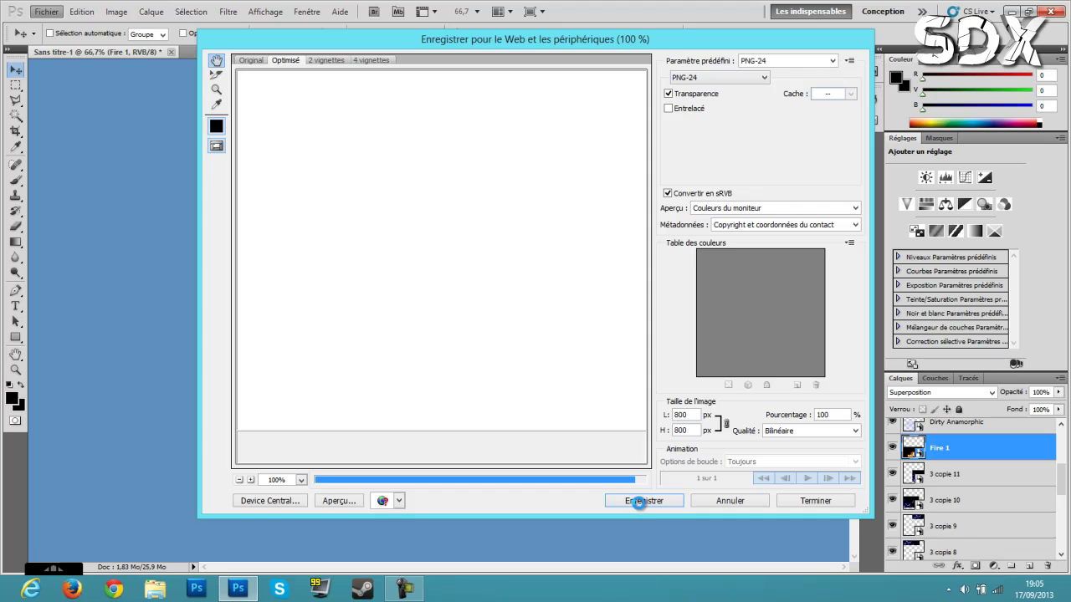
left_click(642, 501)
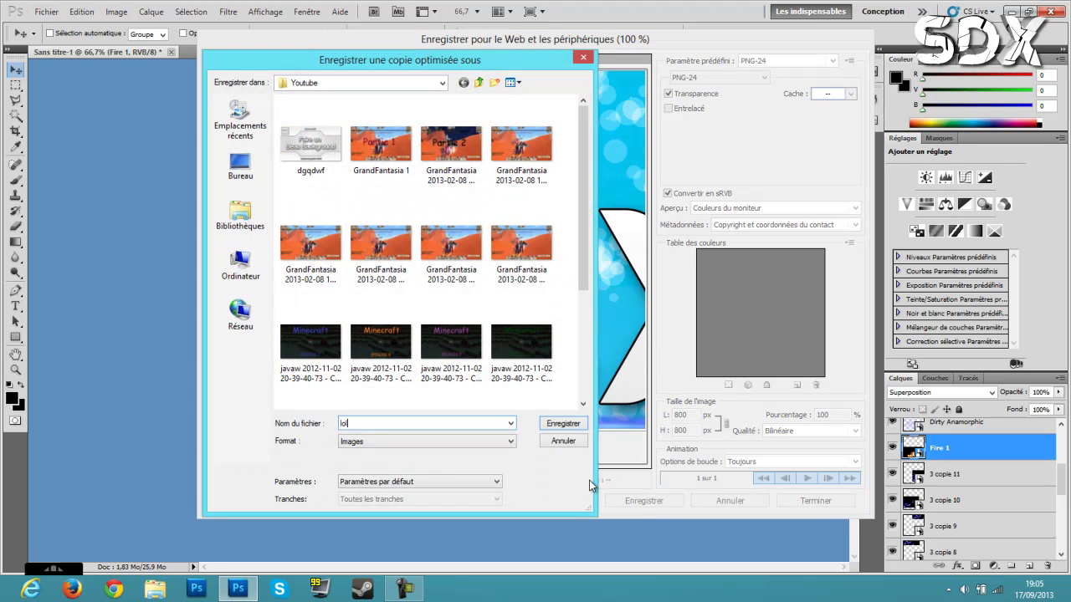
key("Return")
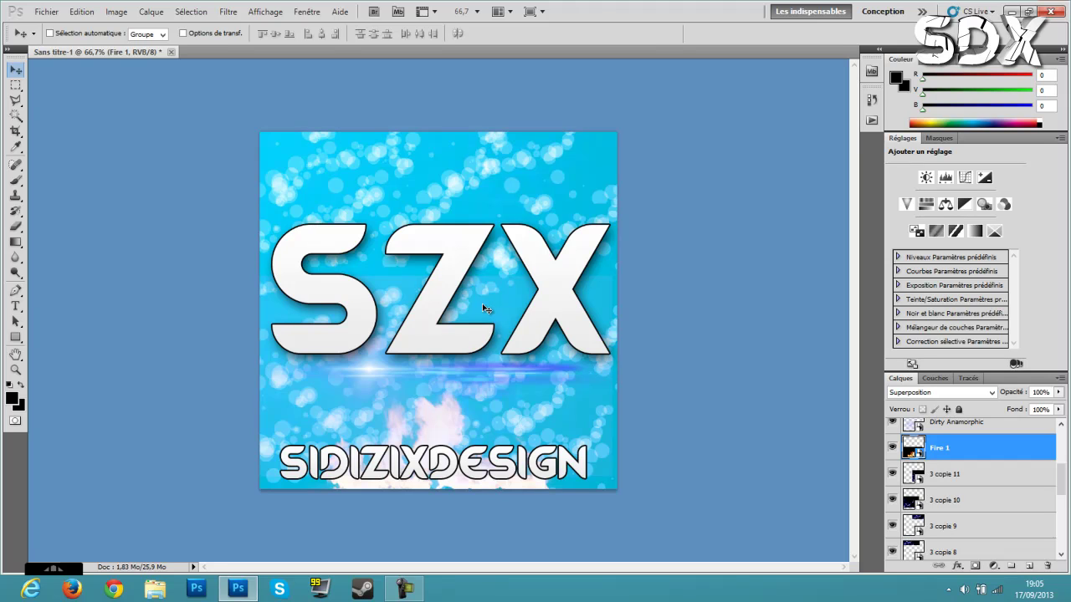
key("ctrl+plus")
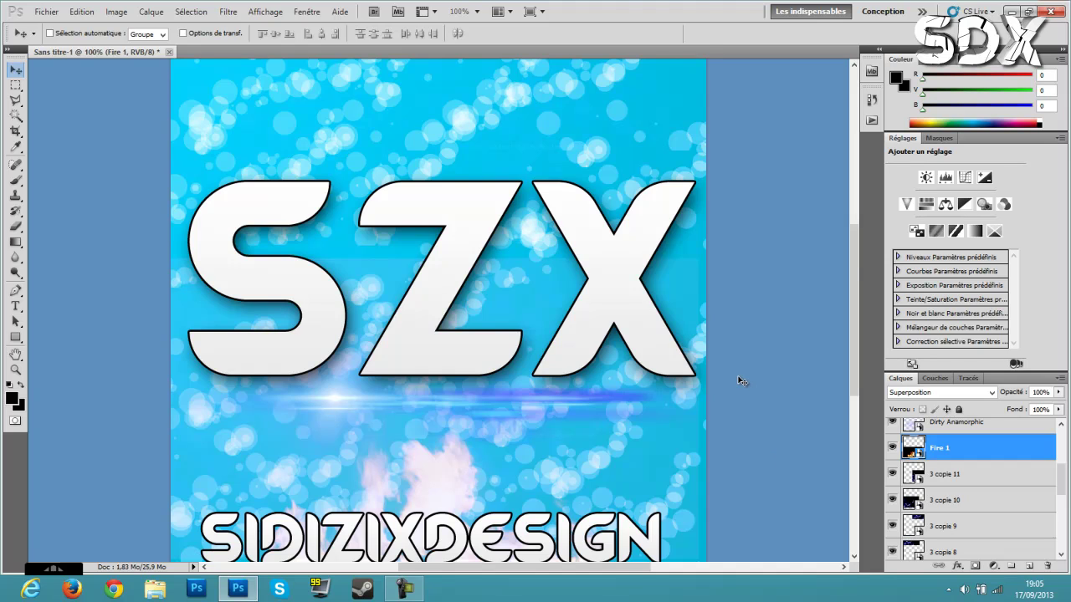
key("ctrl+minus")
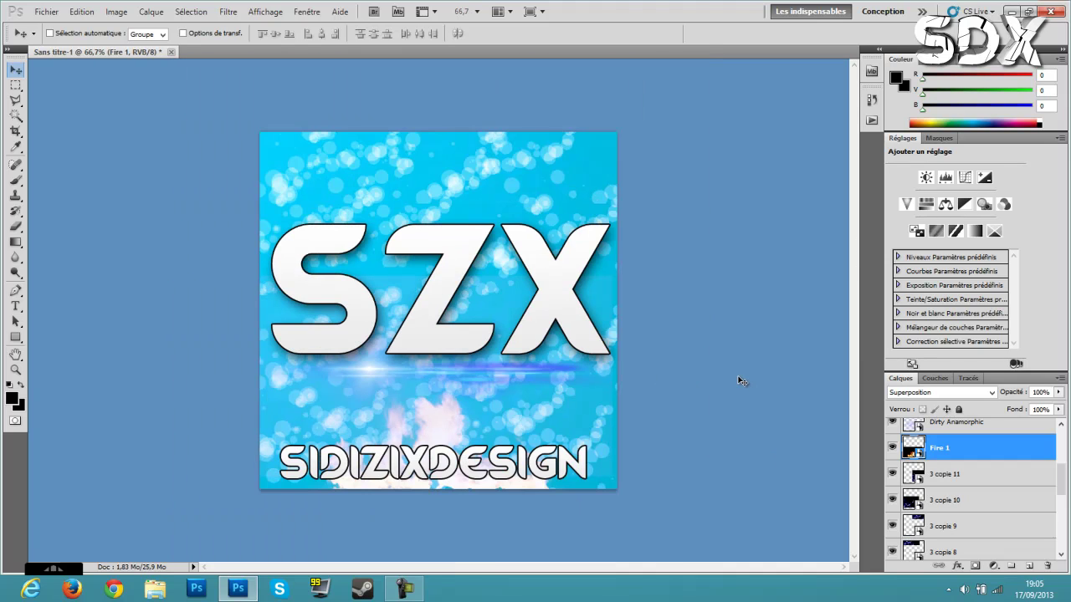
left_click(15, 370)
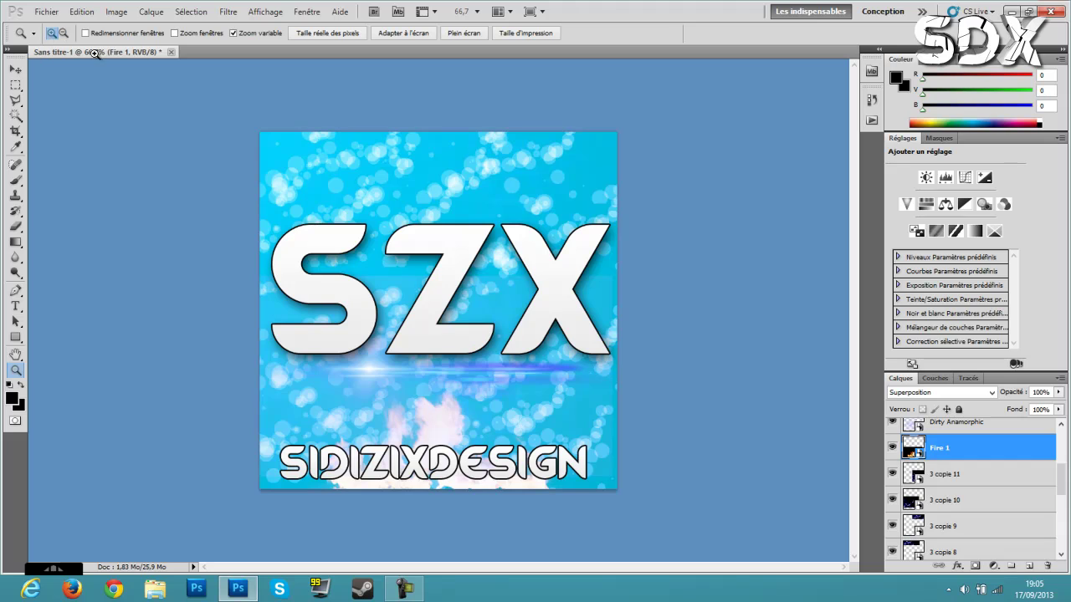
left_click(414, 291)
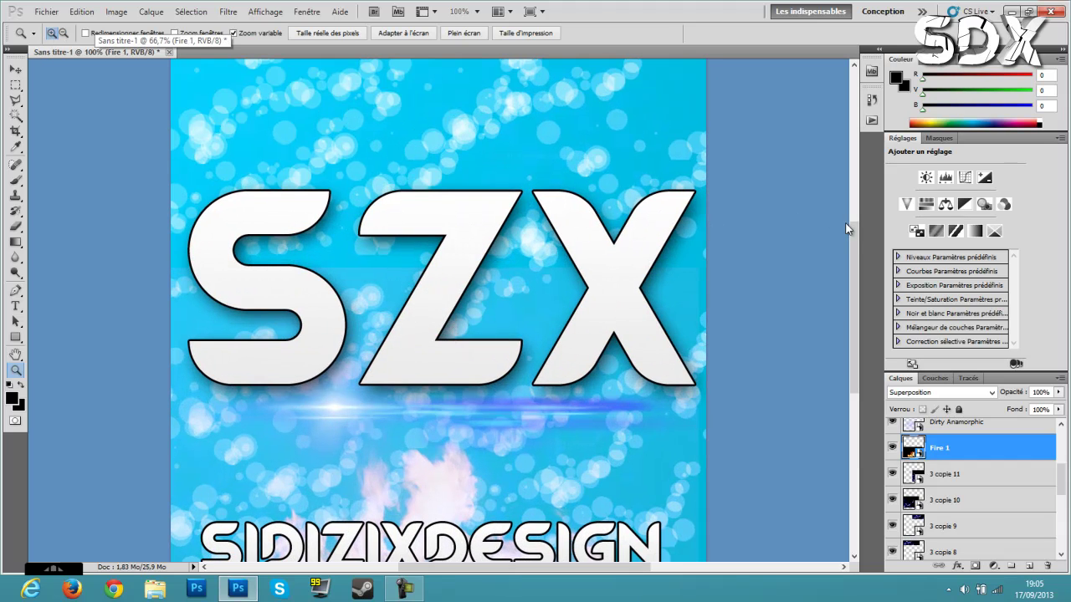